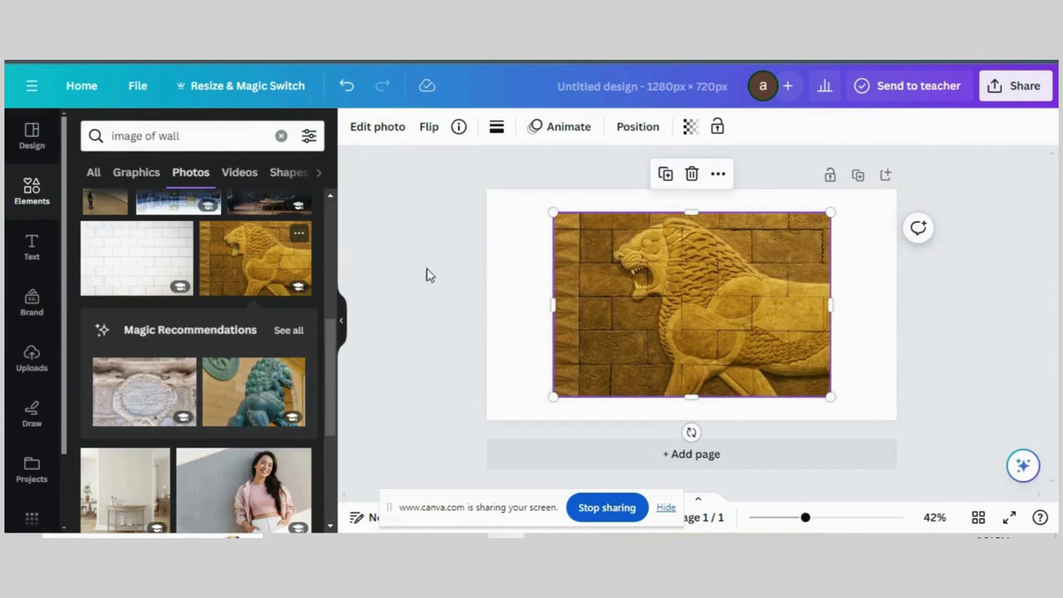
- Set the golden lion wall photo as the background of page 1
right_click(601, 264)
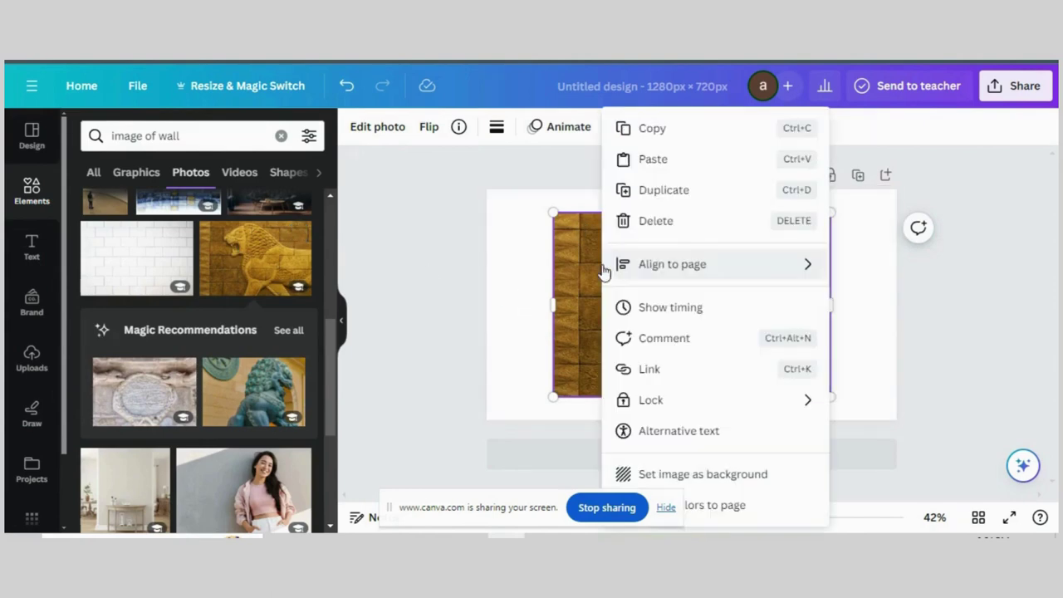
click(675, 471)
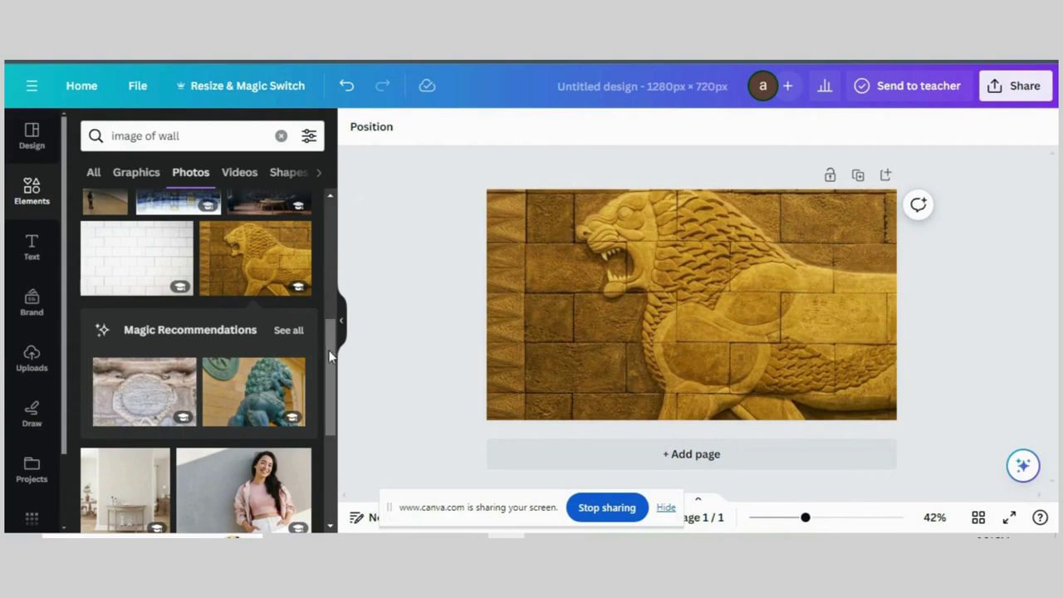
- Add the photo of the woman in the pink jacket, remove its background and enlarge the cutout over the lion wall
drag(330, 356, 329, 346)
scroll(329, 347, up, 1)
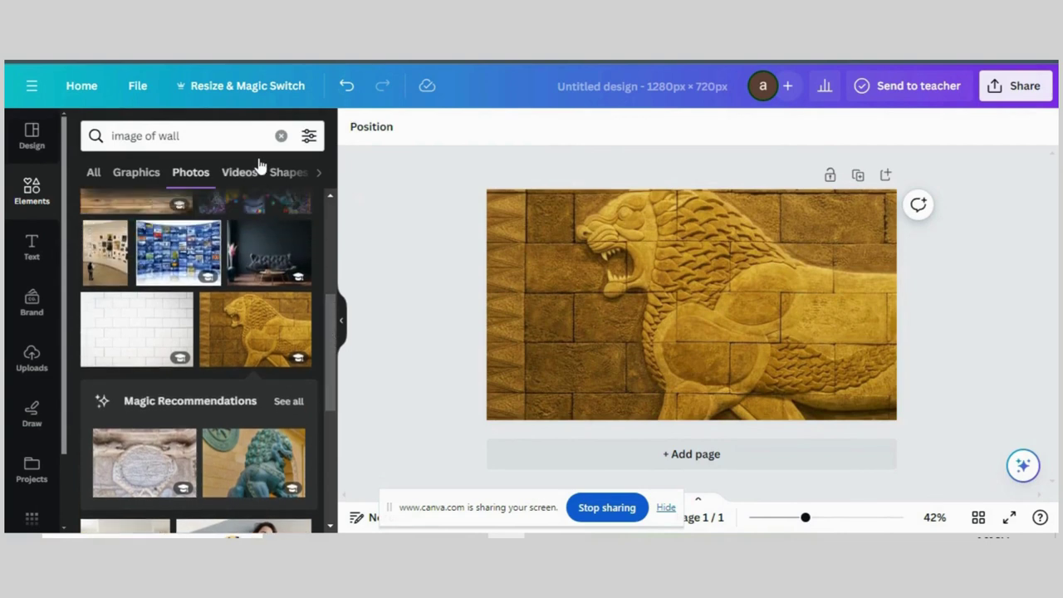
scroll(276, 404, down, 4)
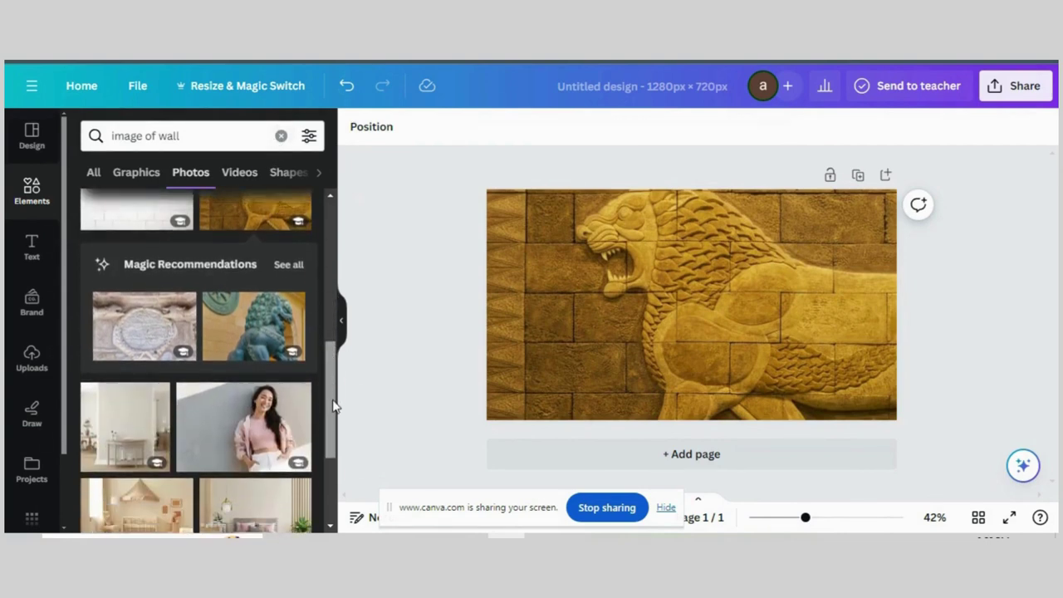
click(277, 404)
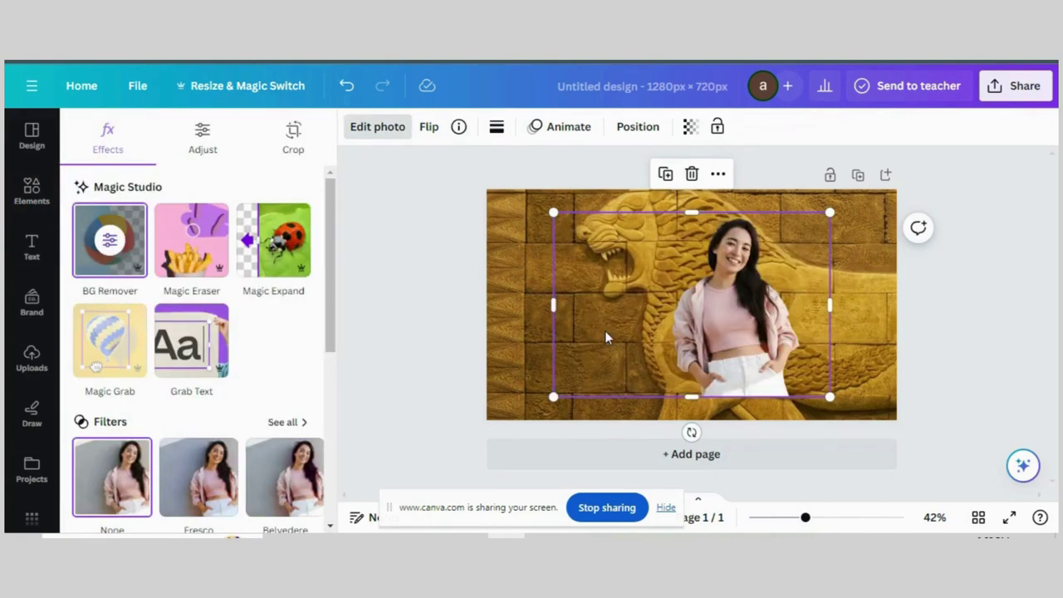
key(Escape)
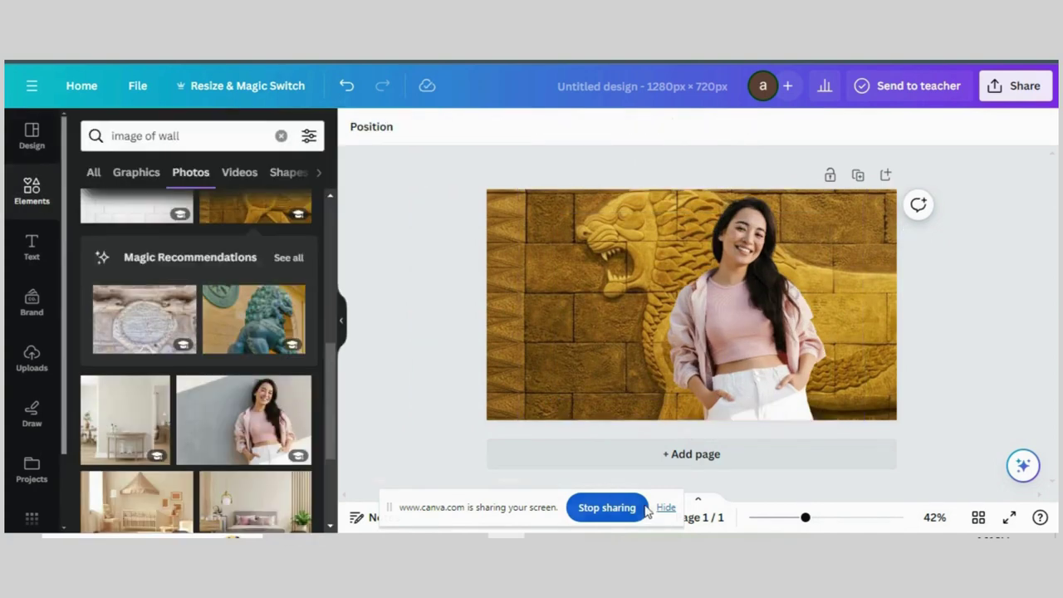
- Add a second page and set the same golden lion wall photo as its background
click(664, 453)
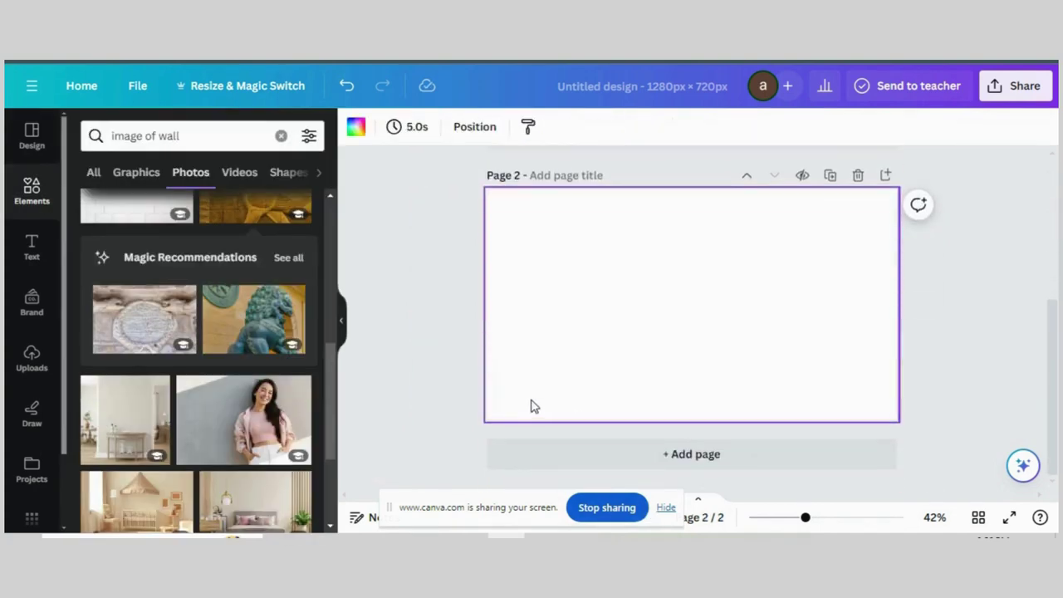
scroll(249, 324, up, 2)
click(253, 315)
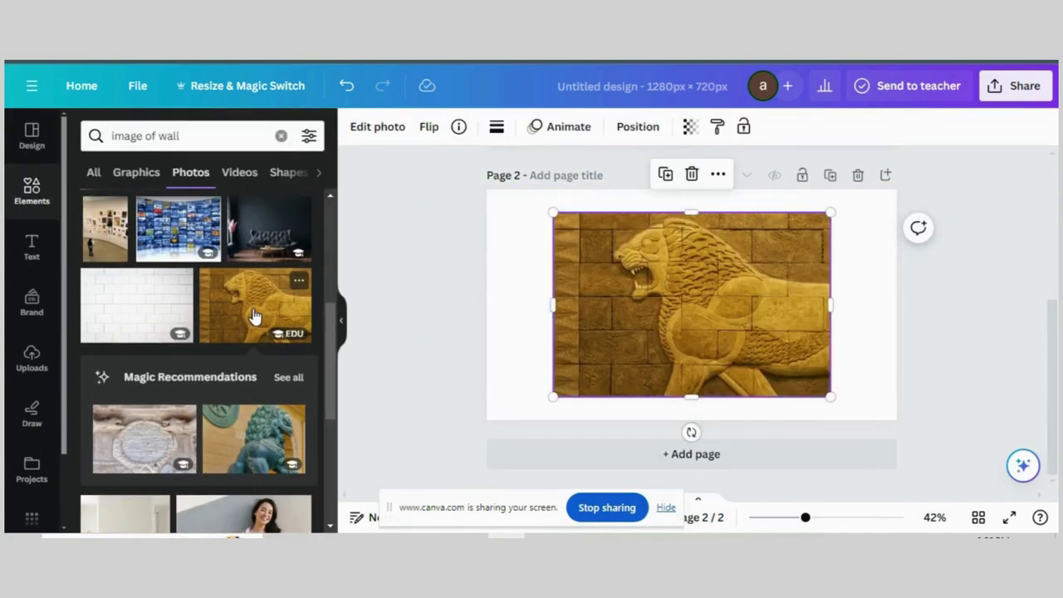
right_click(659, 307)
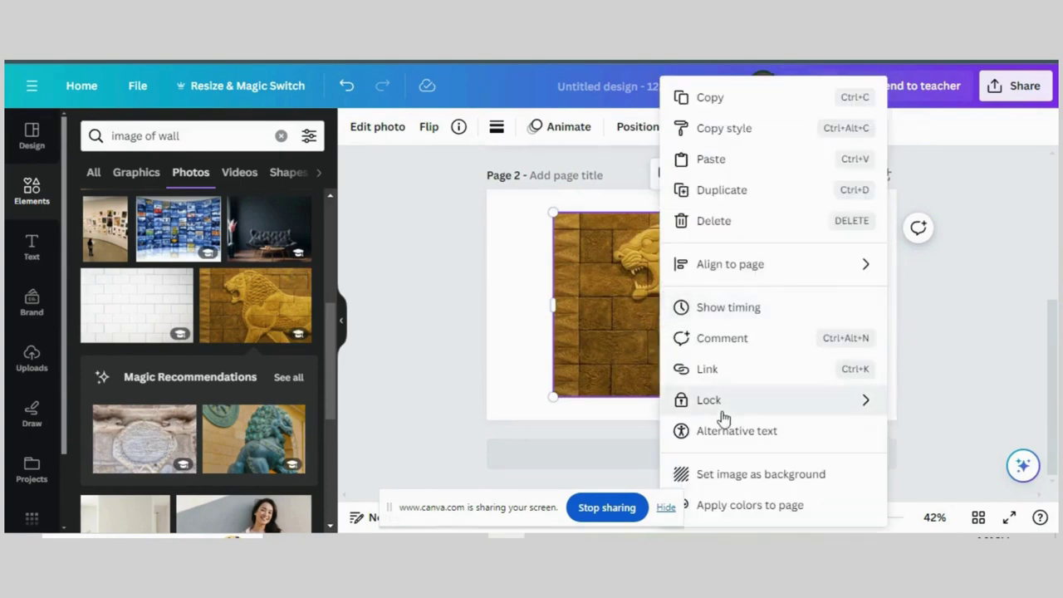
click(731, 475)
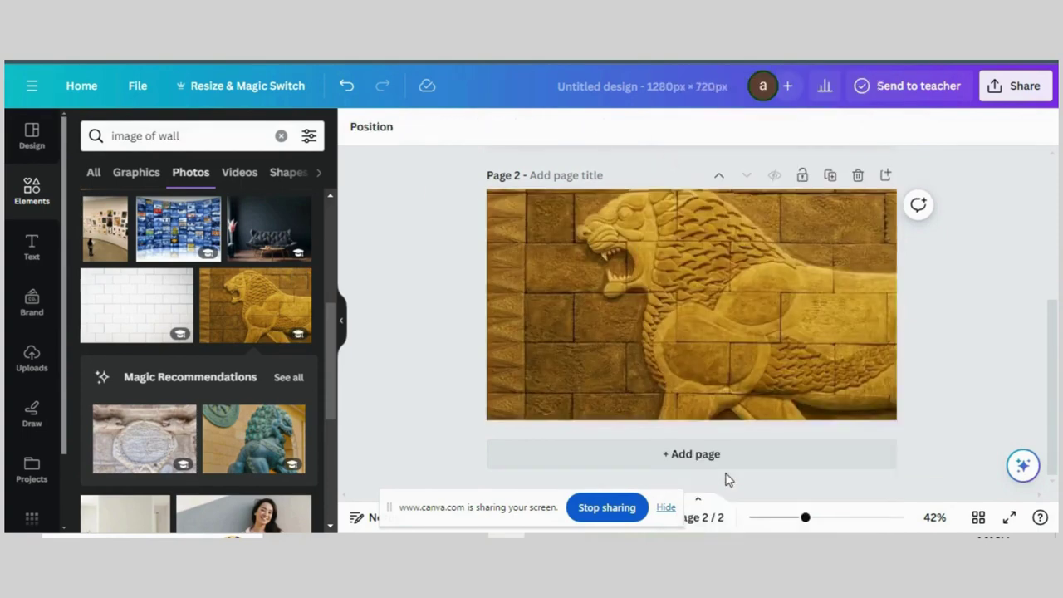
- Adjust page 2's background photo to temperature -100, tint -23, blacks 77 and saturation -65
click(735, 272)
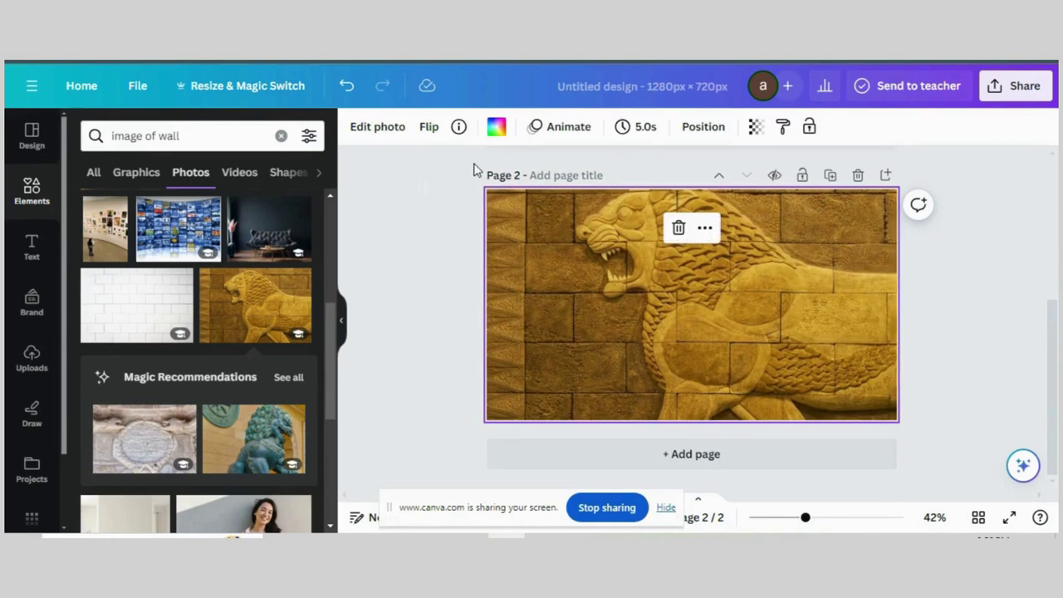
click(363, 131)
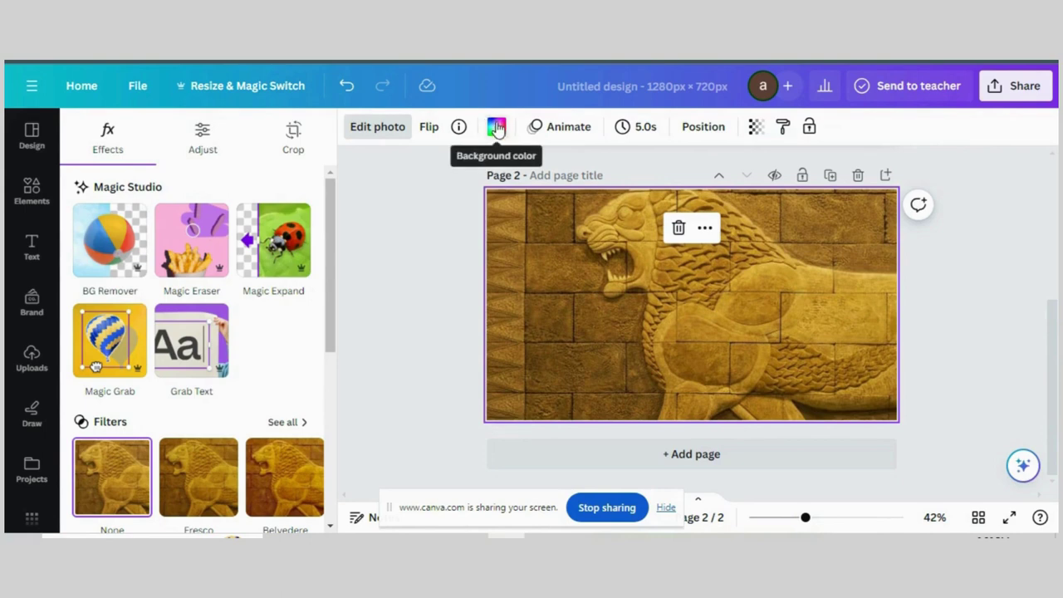
click(201, 144)
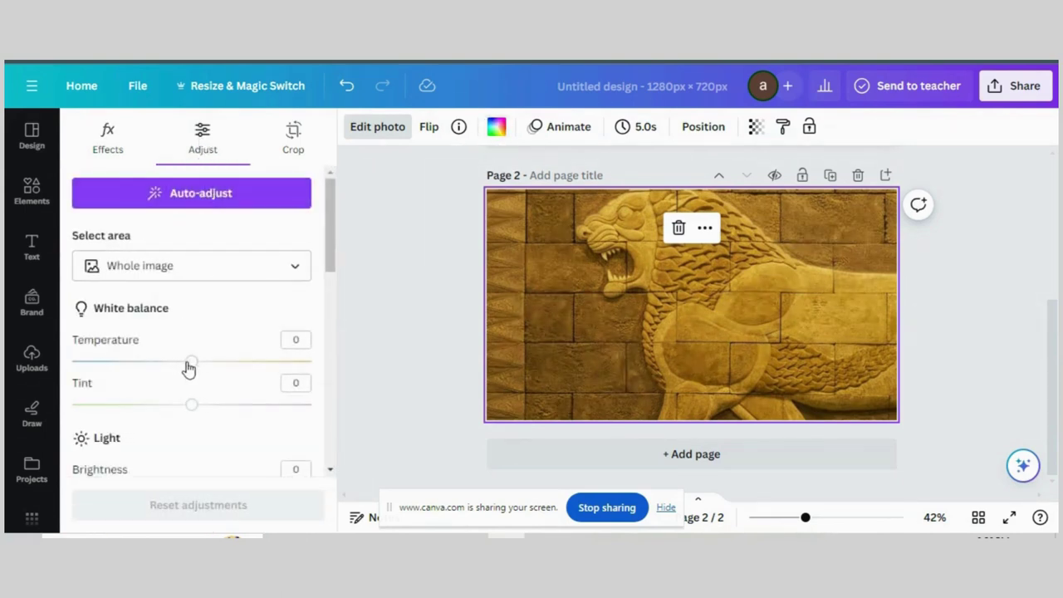
drag(190, 367, 33, 366)
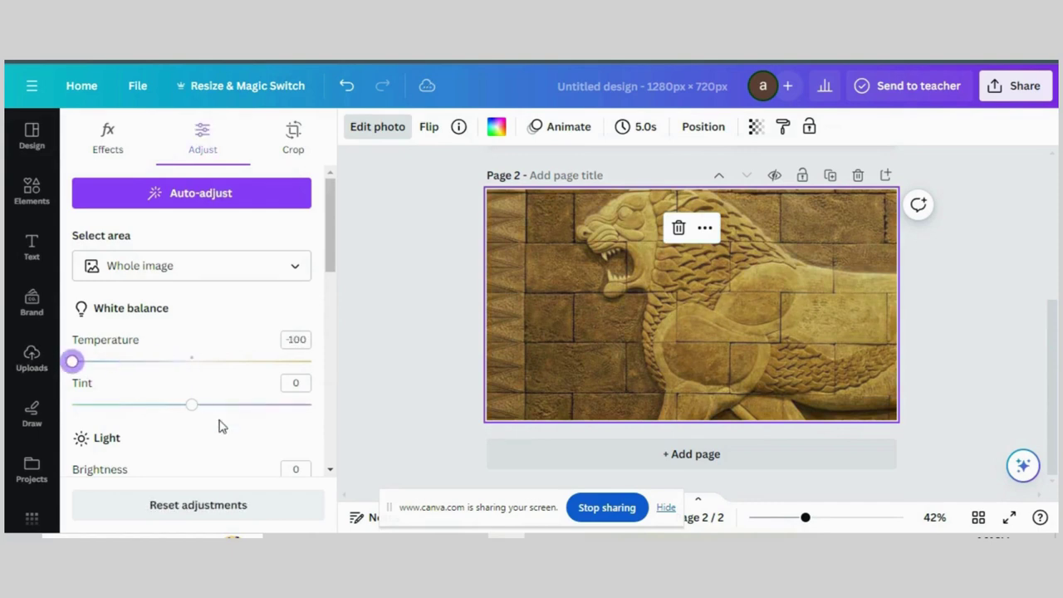
drag(191, 405, 166, 415)
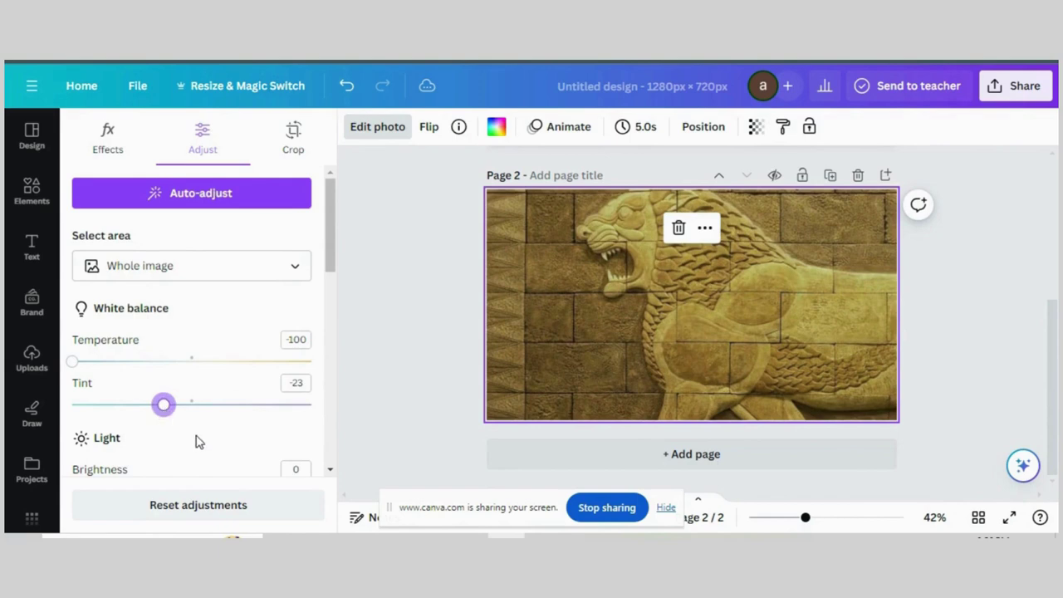
scroll(199, 374, down, 6)
drag(138, 332, 117, 331)
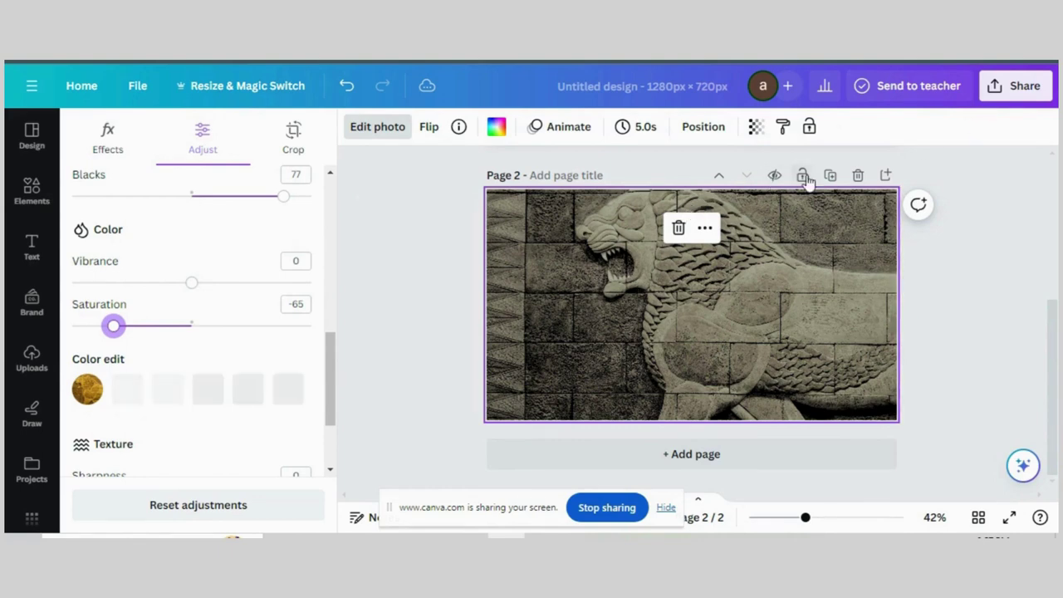
- Download only page 2 of the design as a PNG
click(1017, 85)
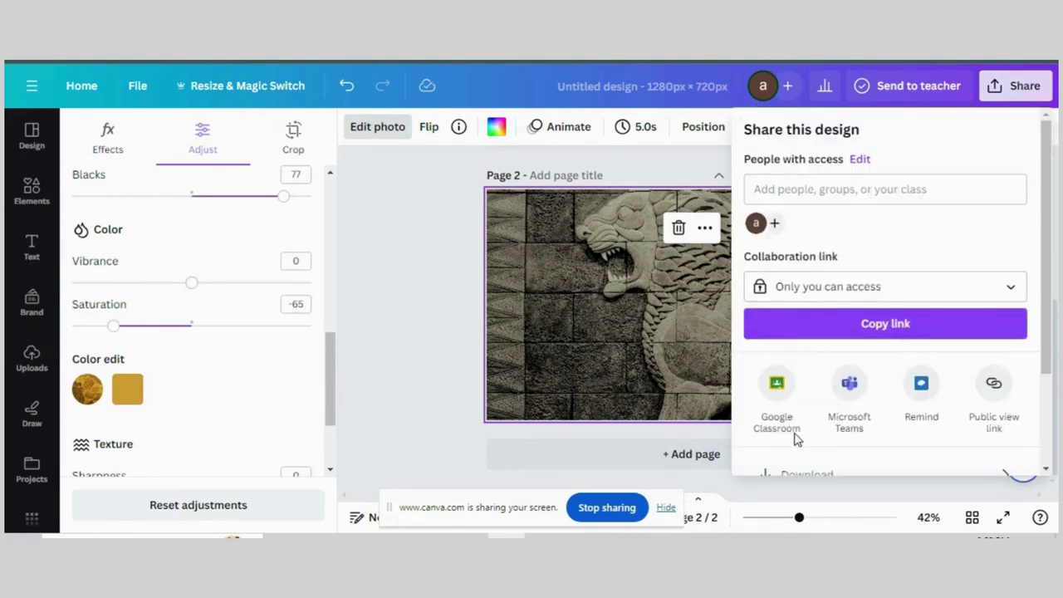
scroll(794, 439, down, 3)
click(823, 345)
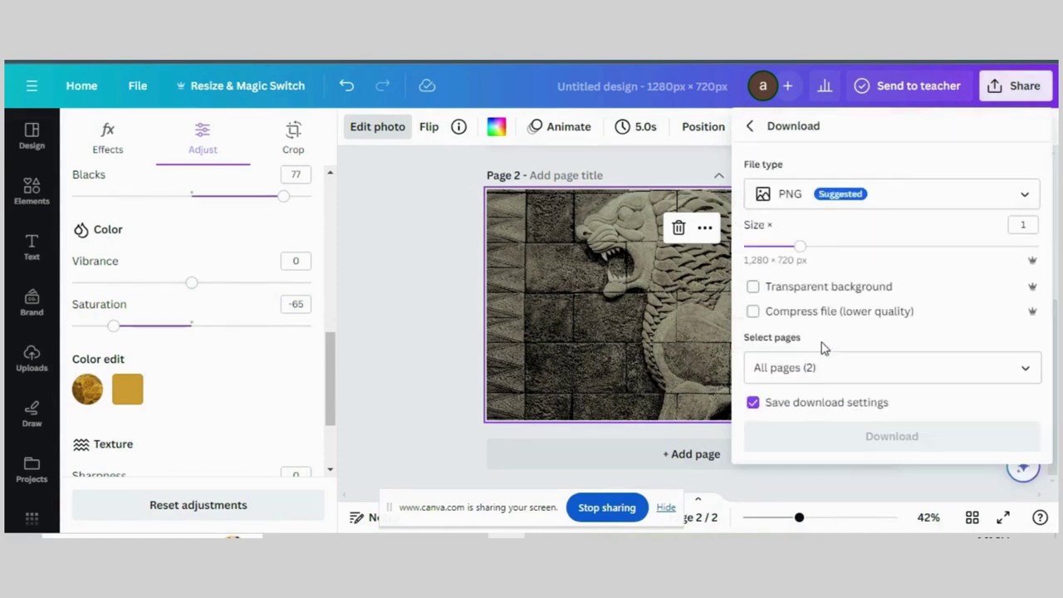
click(799, 369)
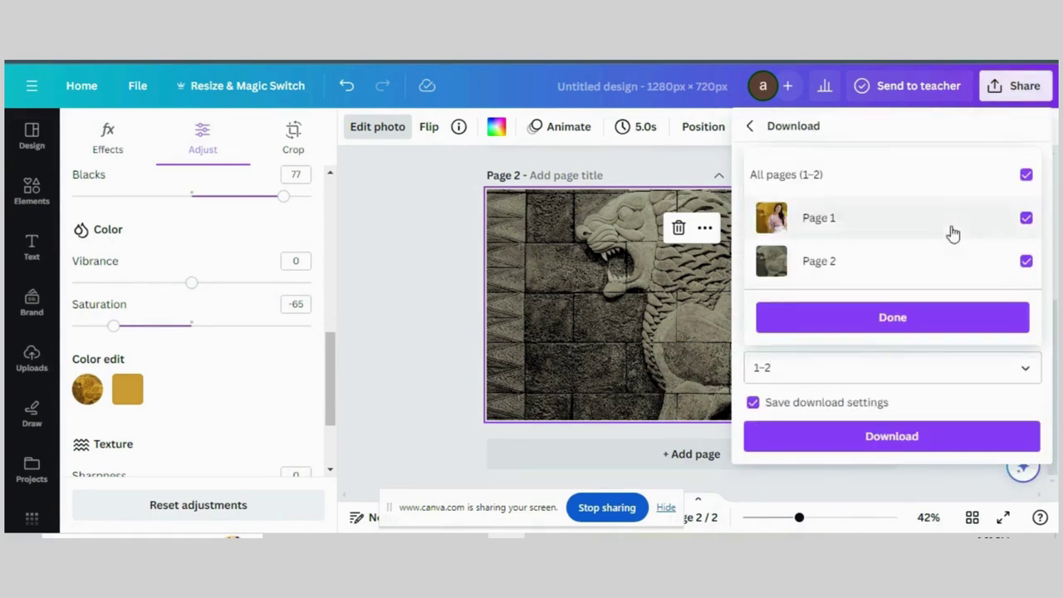
click(1026, 218)
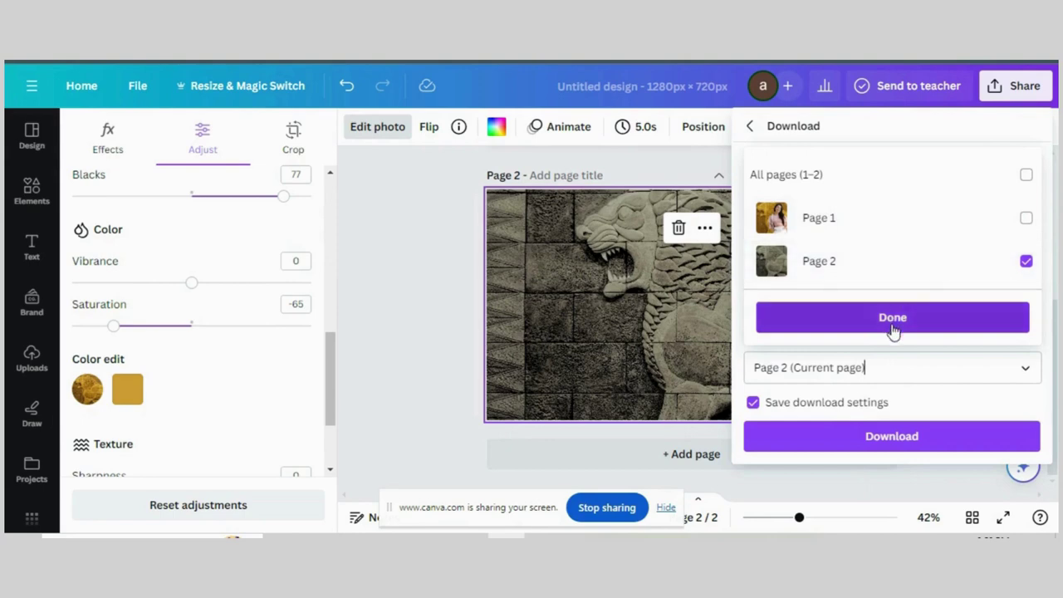
click(892, 320)
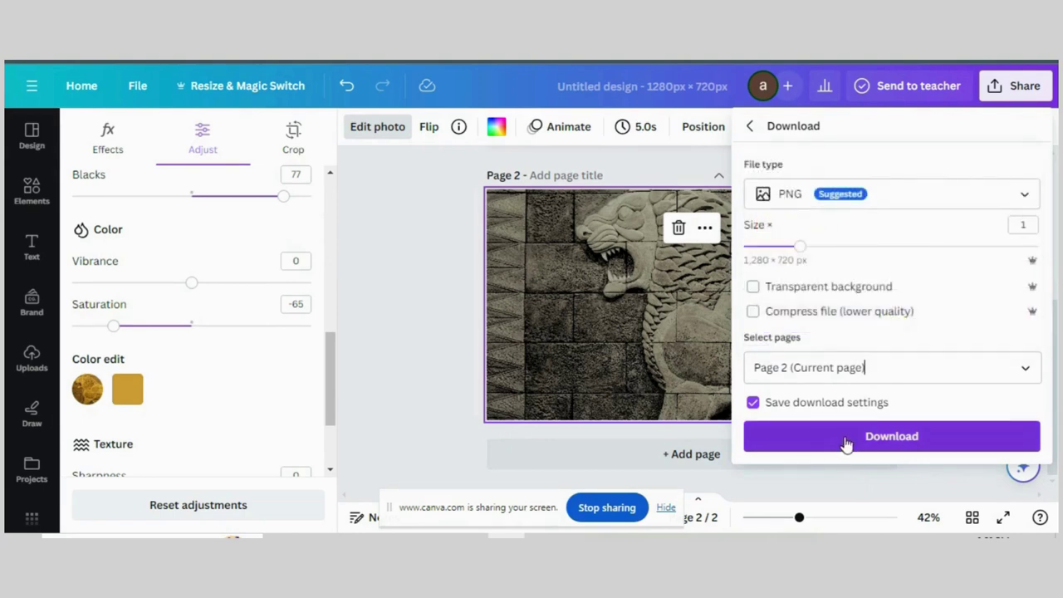
click(845, 444)
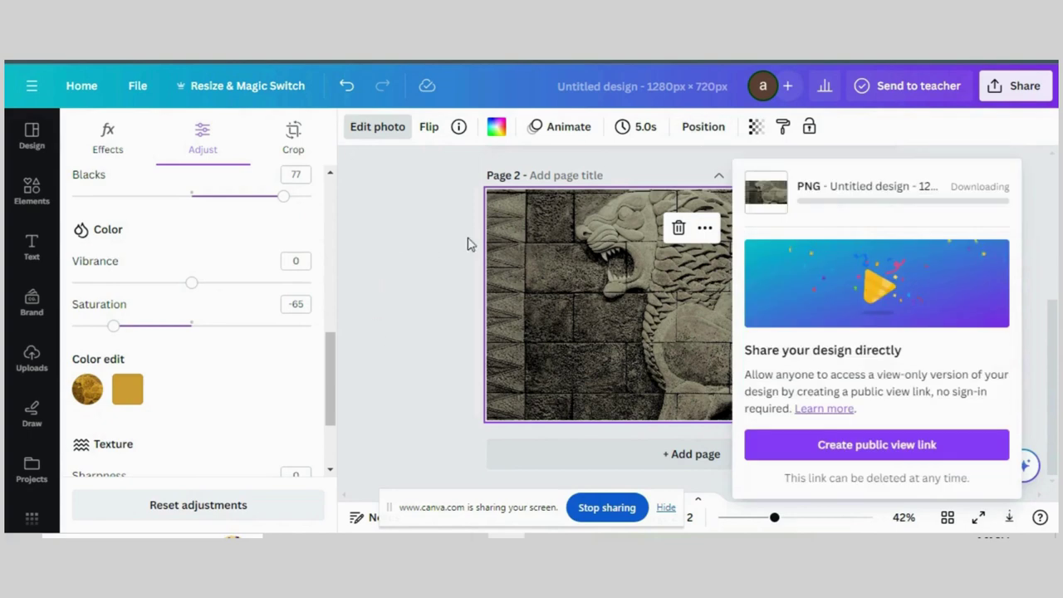
- Add the downloaded grey lion wall PNG to the design's uploaded images
scroll(370, 211, up, 3)
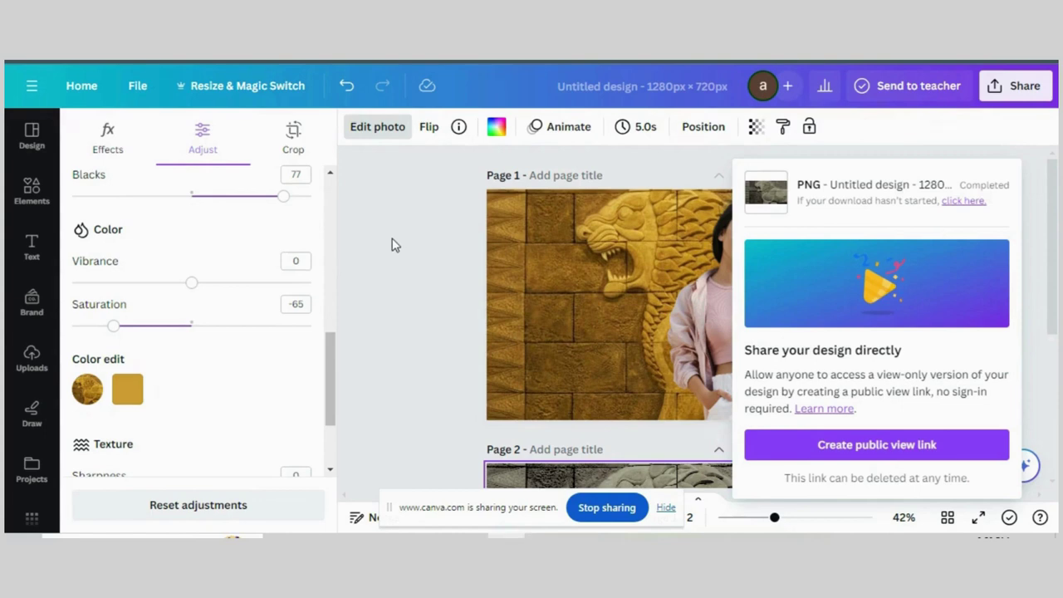
click(735, 76)
drag(757, 67, 112, 320)
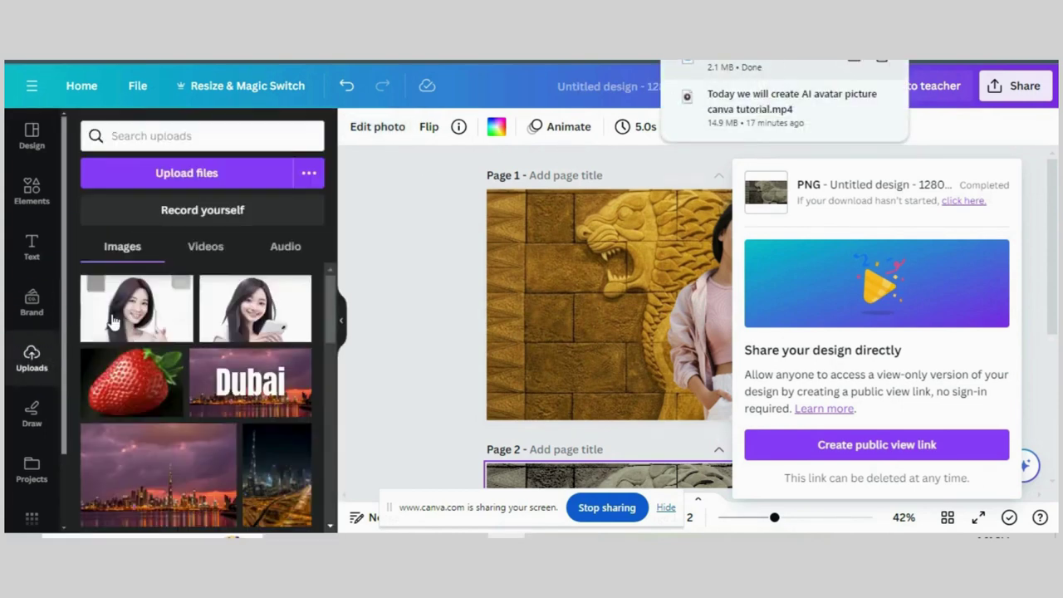
click(390, 251)
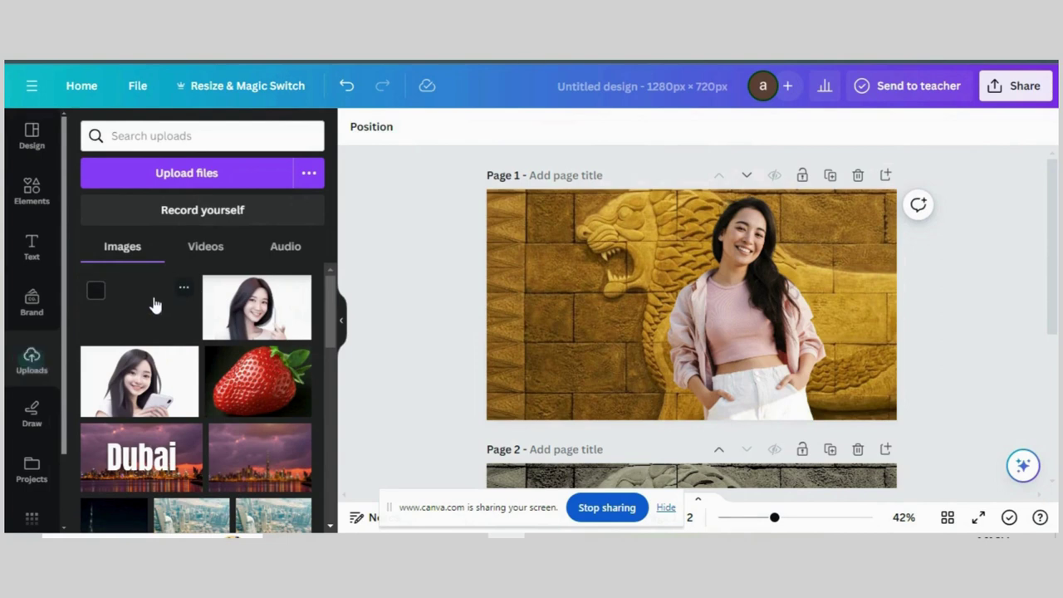
- Place the uploaded grey wall image on page 1, covering the whole page, and set its transparency to 59
drag(153, 307, 550, 230)
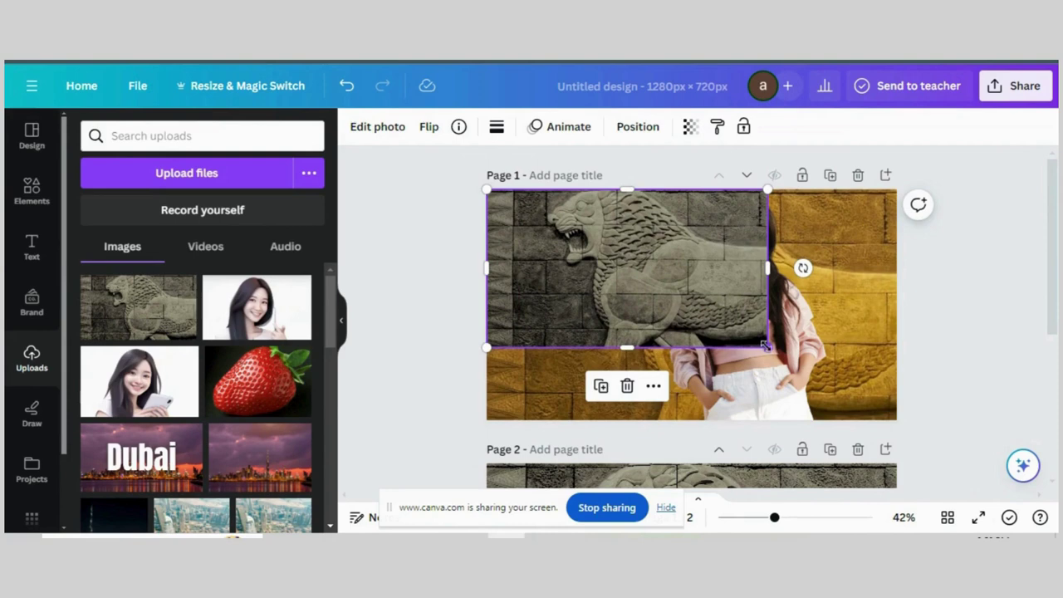
drag(765, 343, 895, 413)
click(690, 126)
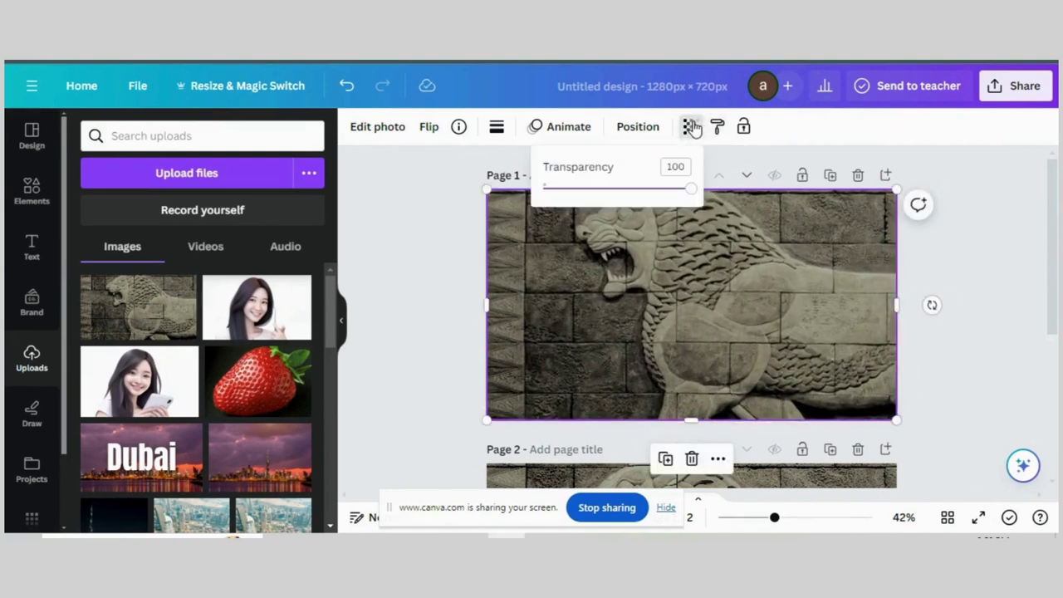
drag(692, 193, 632, 191)
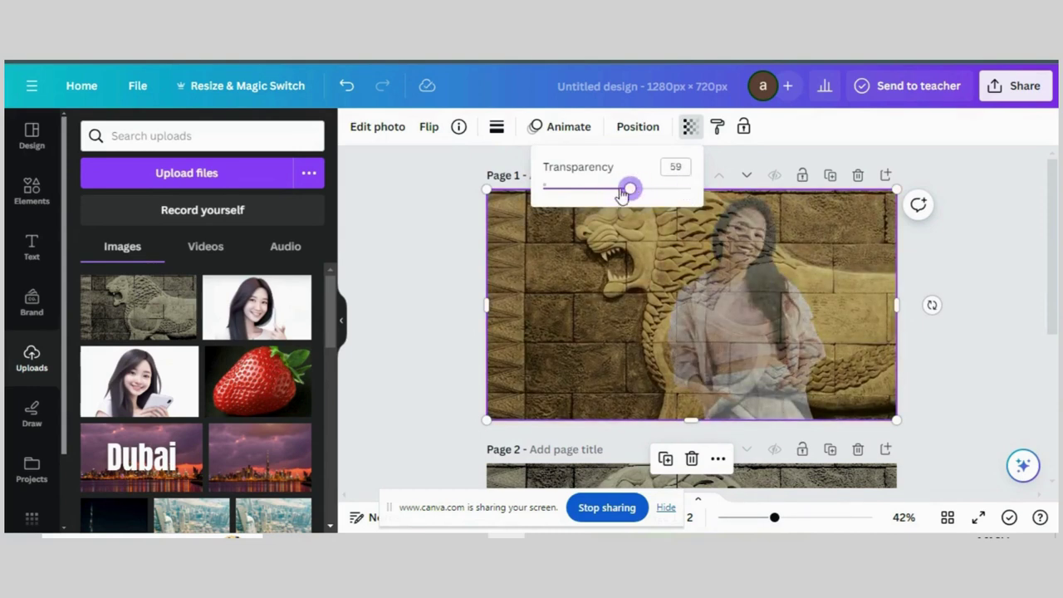
- Move the woman's cutout to the right edge of page 1 and set the grey wall overlay's transparency to 74
click(637, 126)
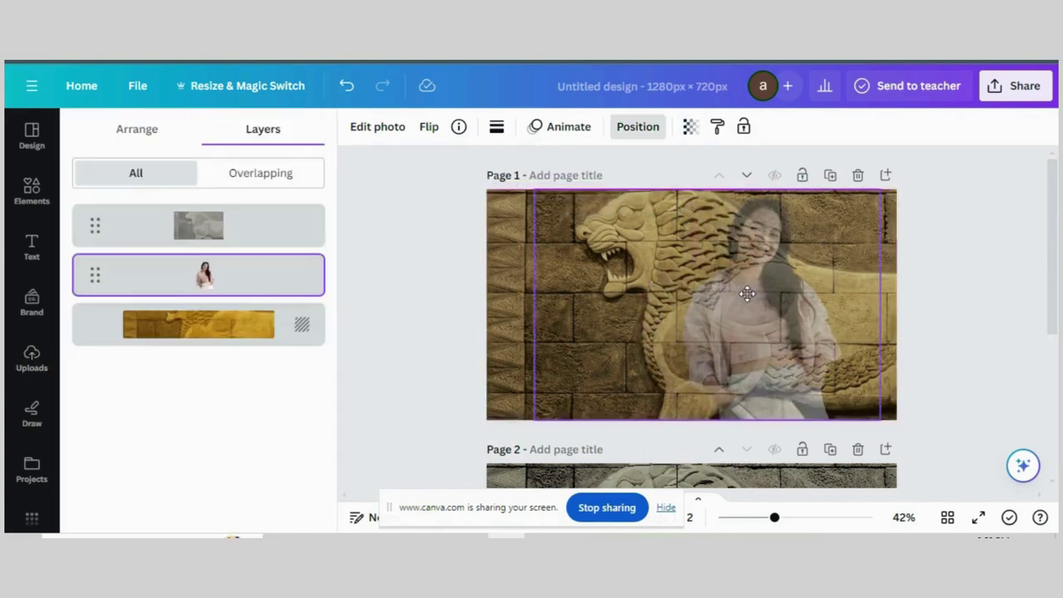
drag(735, 293, 674, 292)
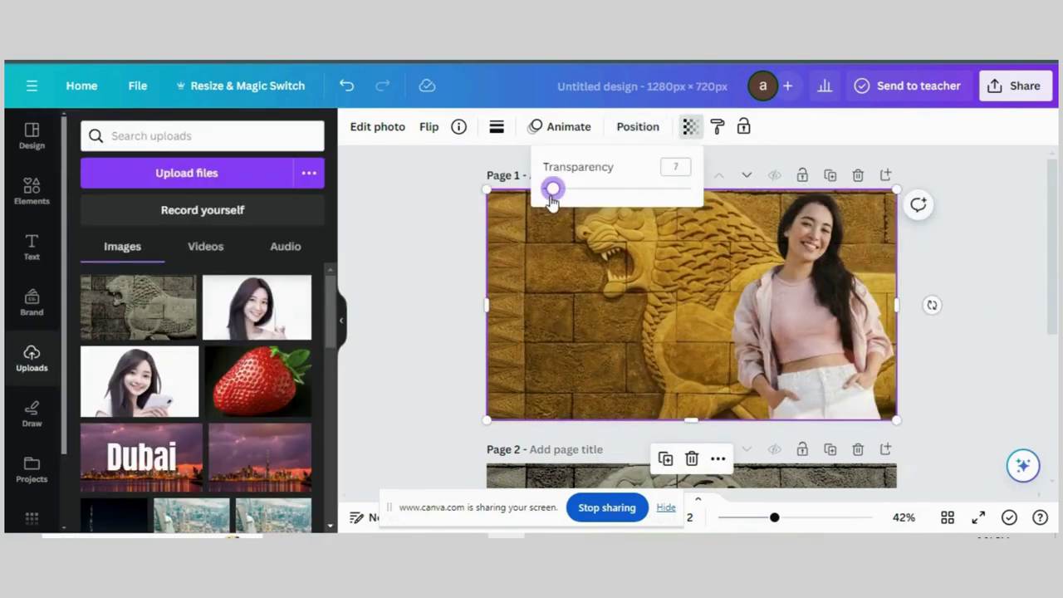
drag(551, 190, 654, 203)
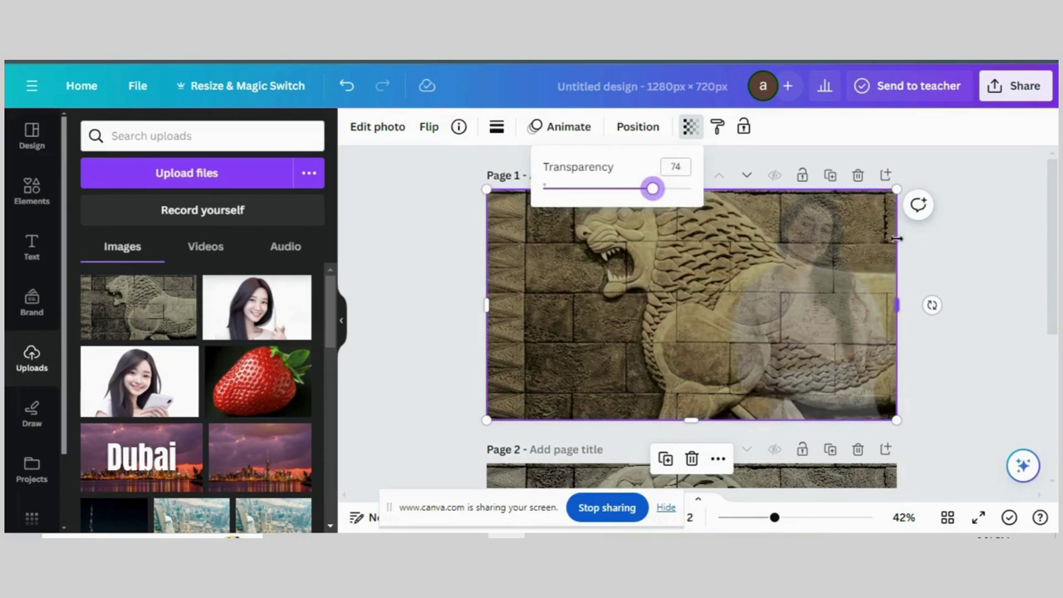
key(Escape)
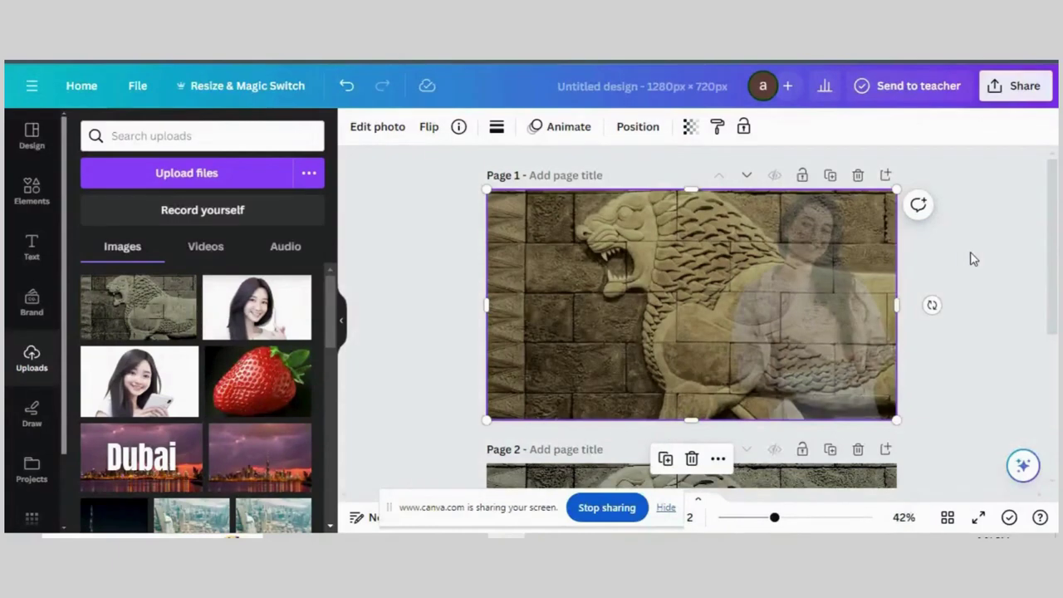
click(982, 249)
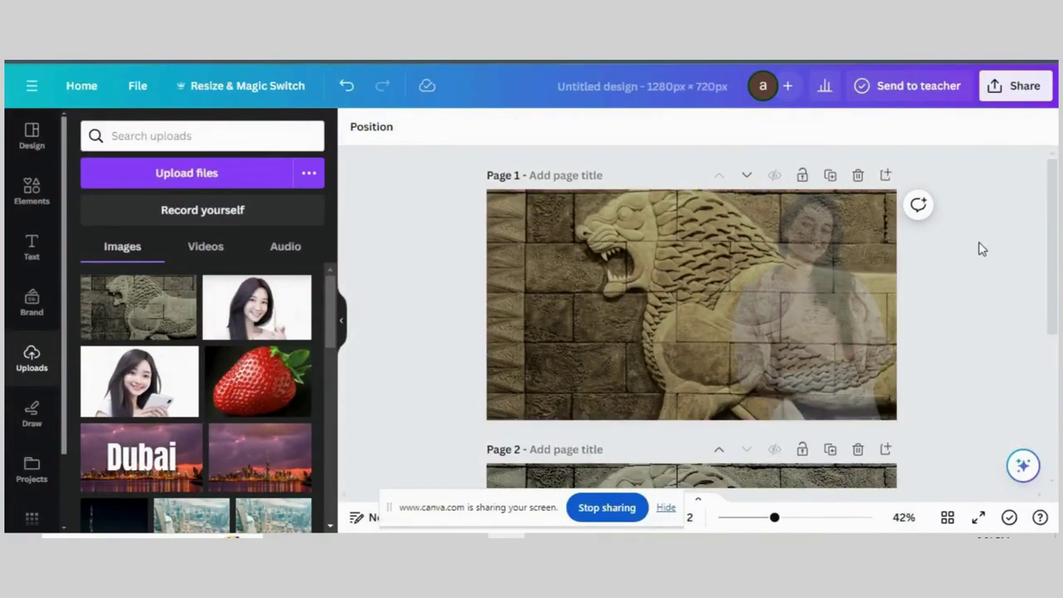
- Download only page 1 of the design as a PNG
click(1020, 87)
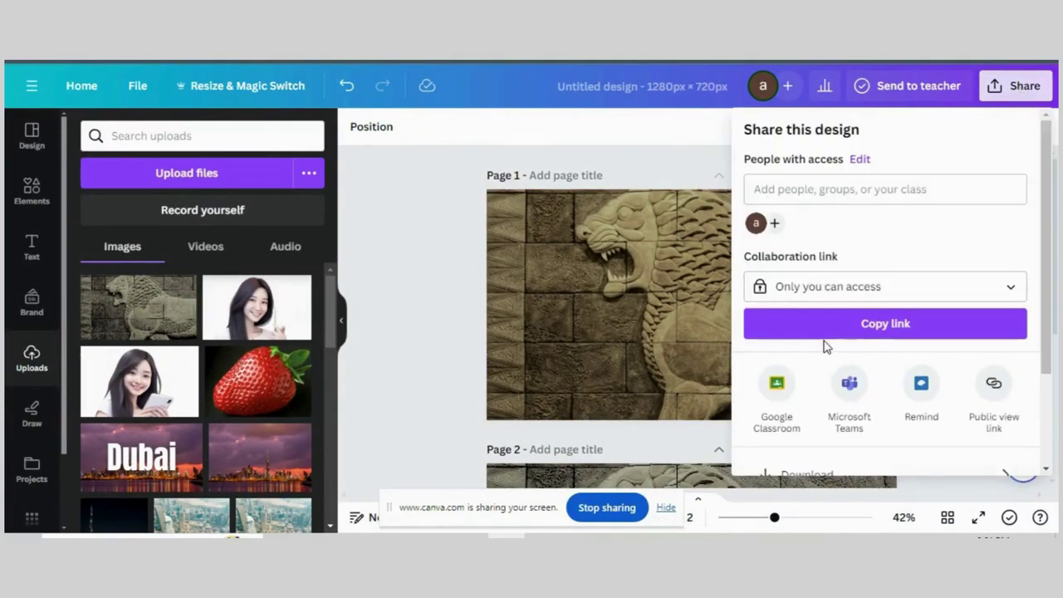
scroll(789, 381, down, 2)
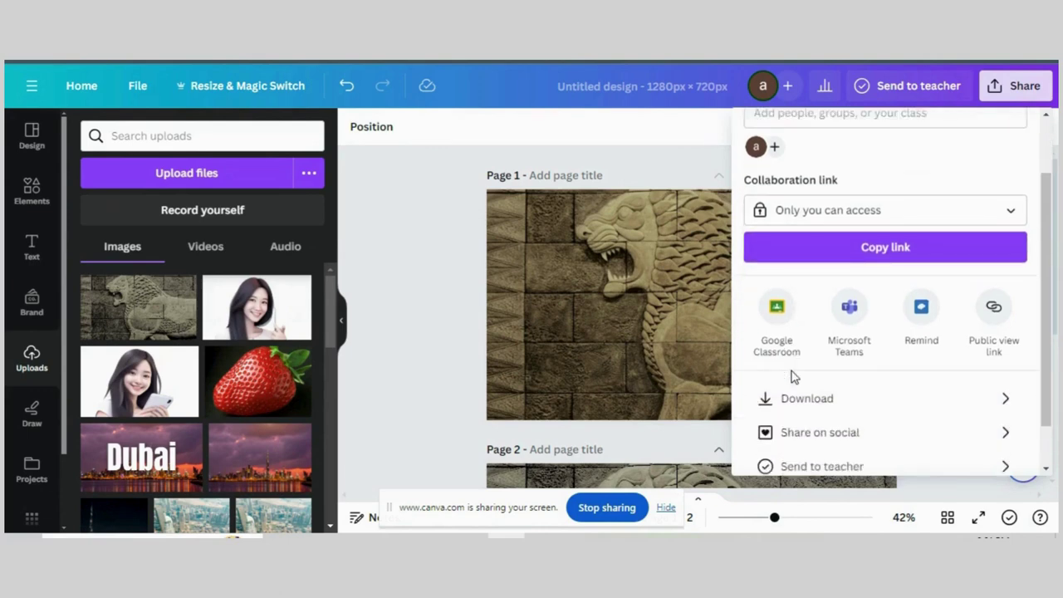
click(804, 399)
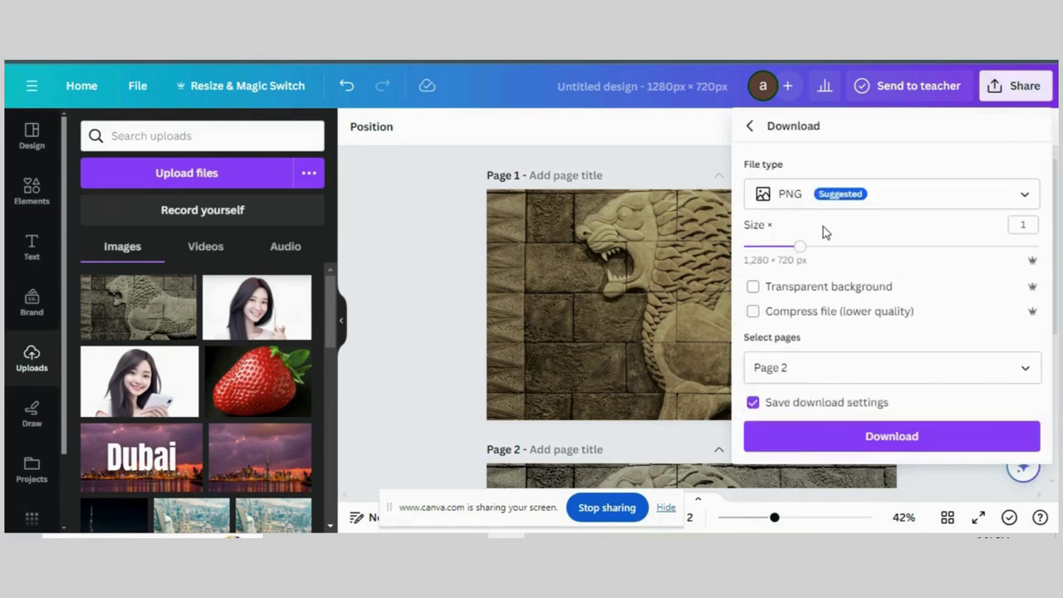
click(835, 374)
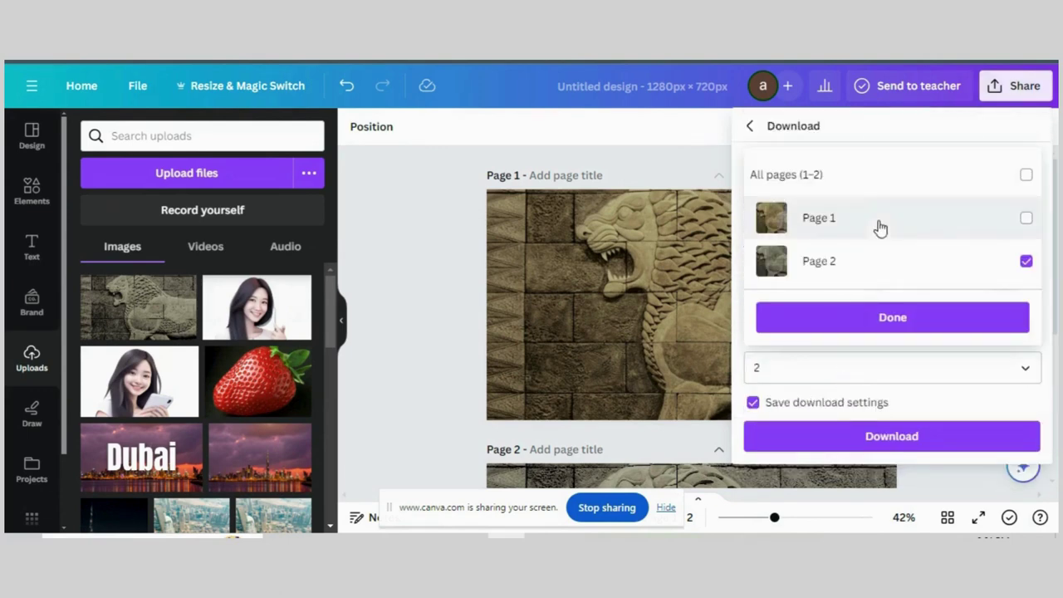
click(1025, 261)
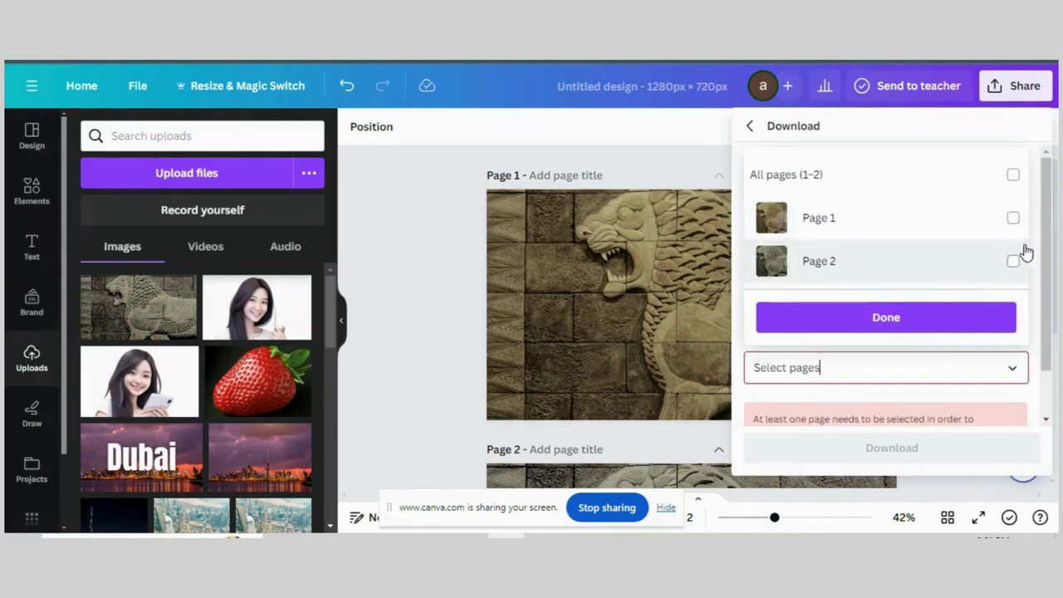
click(1014, 221)
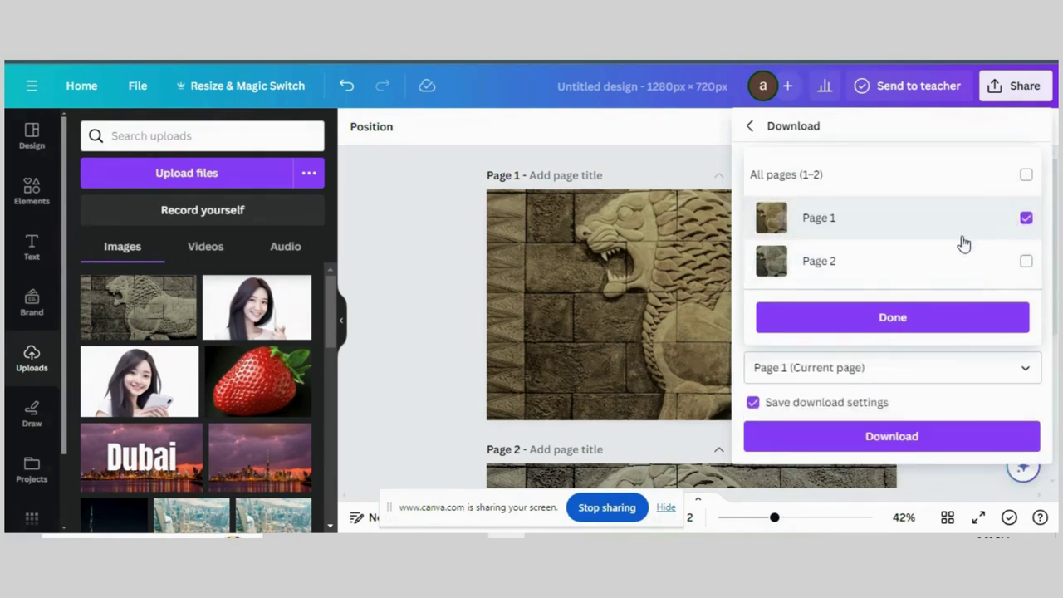
click(828, 444)
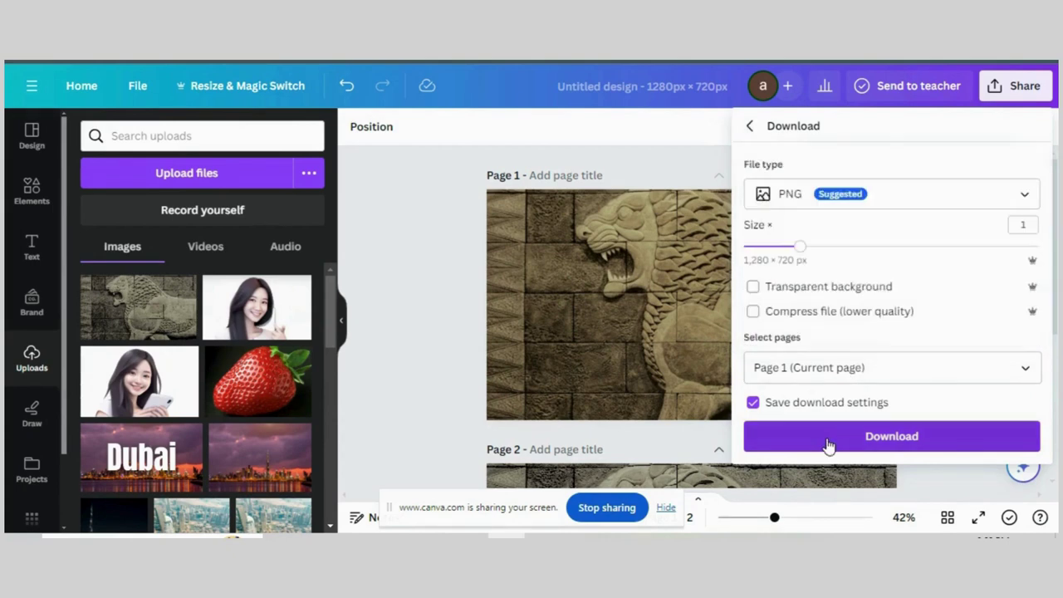
click(827, 440)
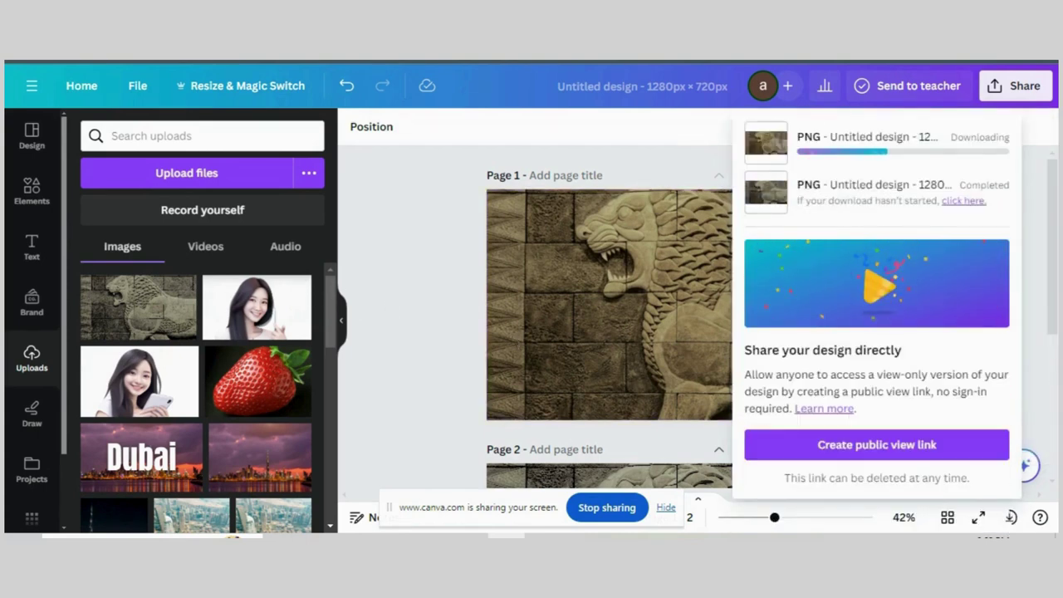
- Add the downloaded page 1 PNG to the design's uploaded images and add a blank third page
drag(760, 92, 210, 269)
click(348, 281)
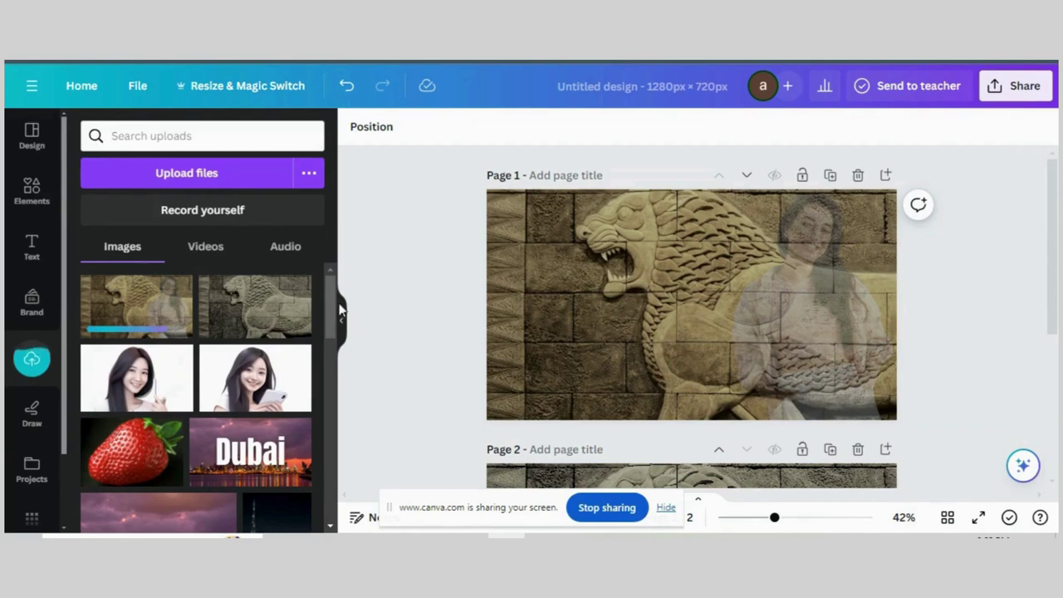
scroll(399, 373, down, 5)
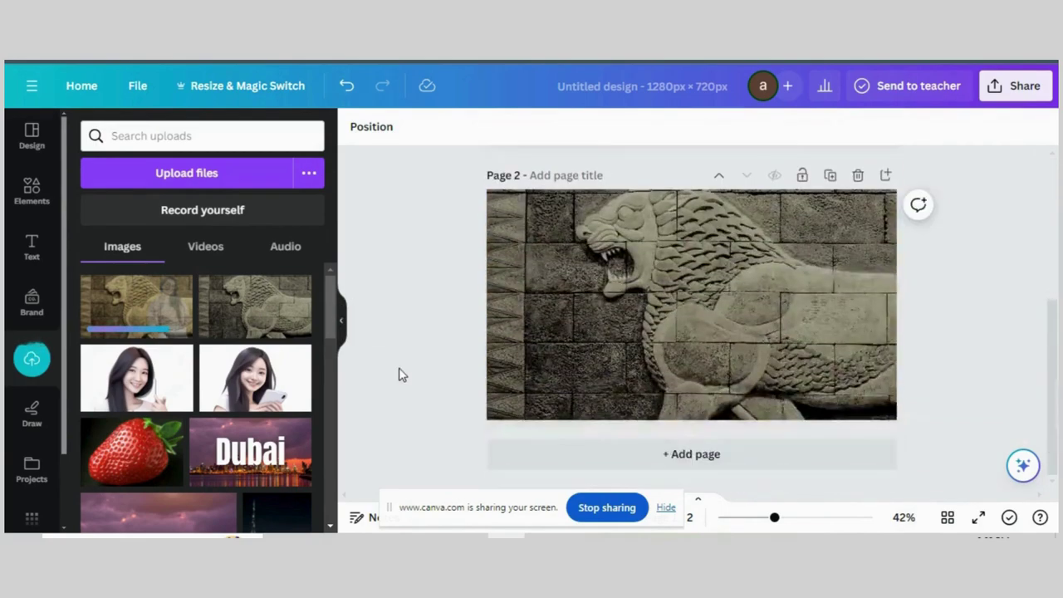
click(713, 455)
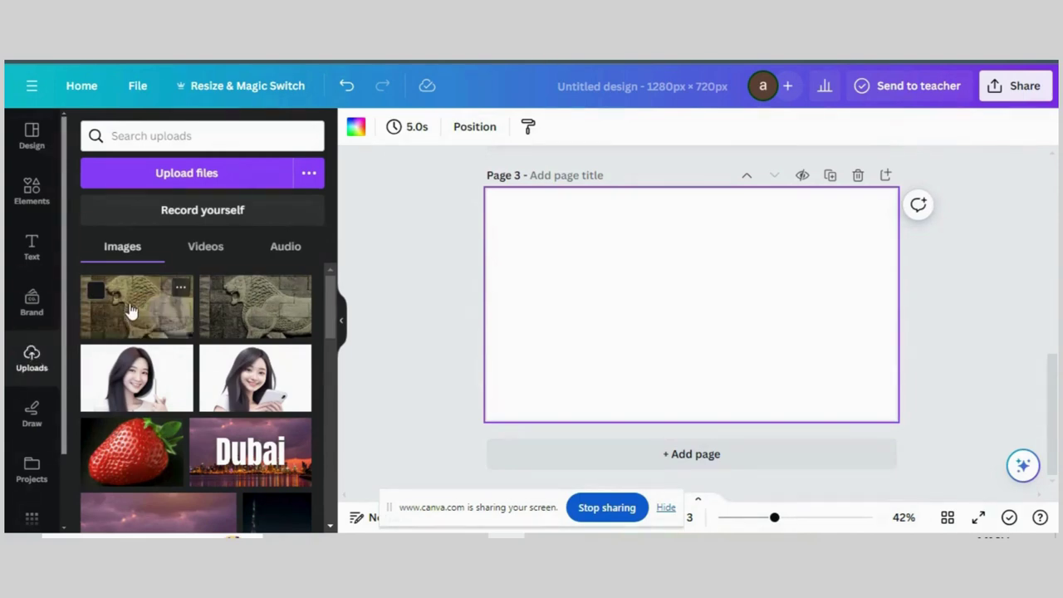
- Place the uploaded wall-and-woman image on page 3 and set it as the page background
click(128, 310)
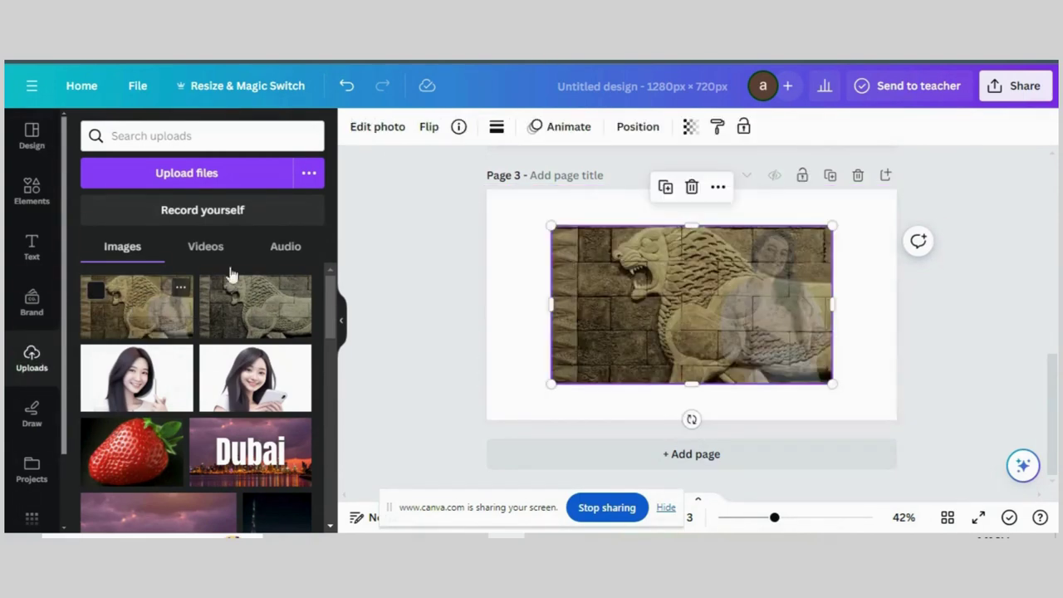
right_click(694, 267)
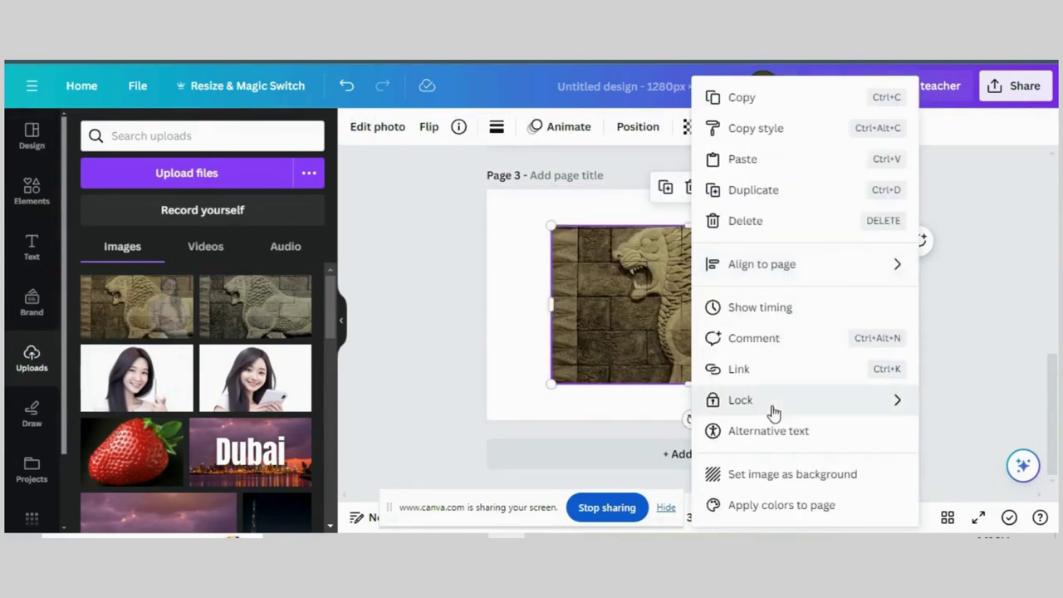
click(752, 480)
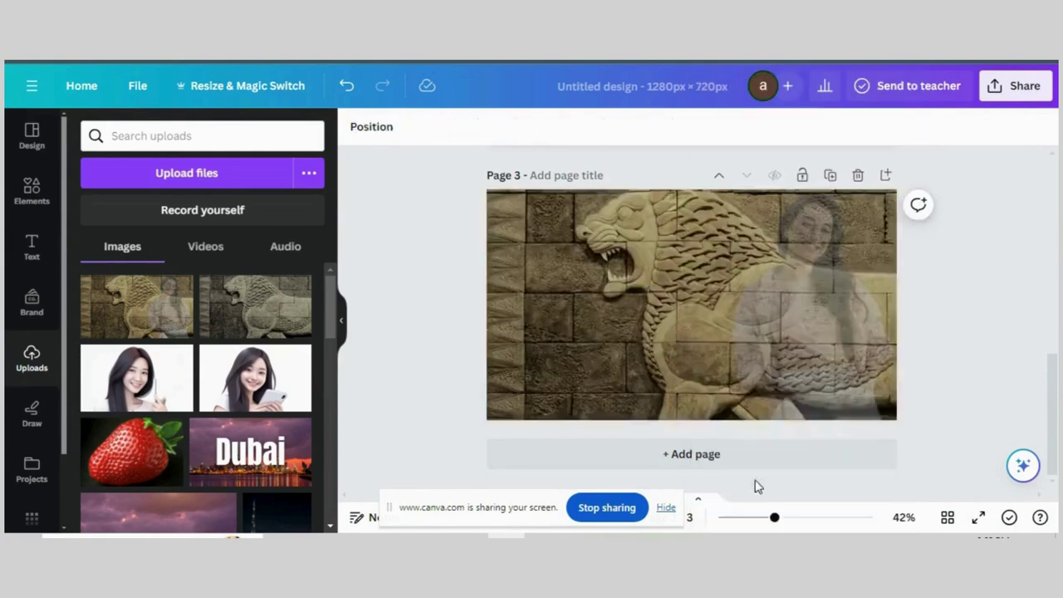
- Adjust the page 3 background image to temperature 28, brightness 39 and contrast 55
click(555, 244)
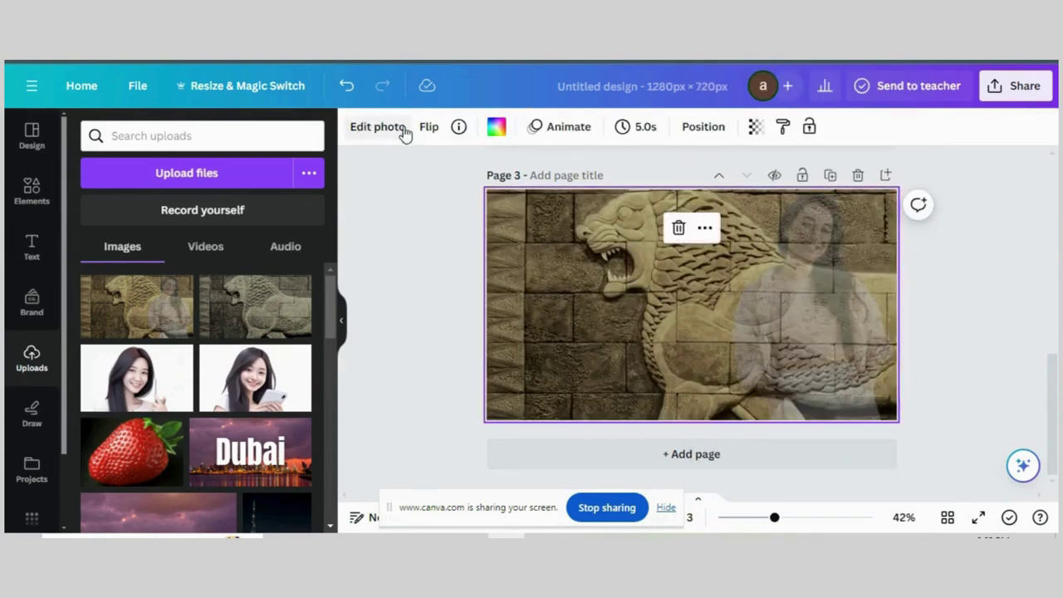
click(377, 131)
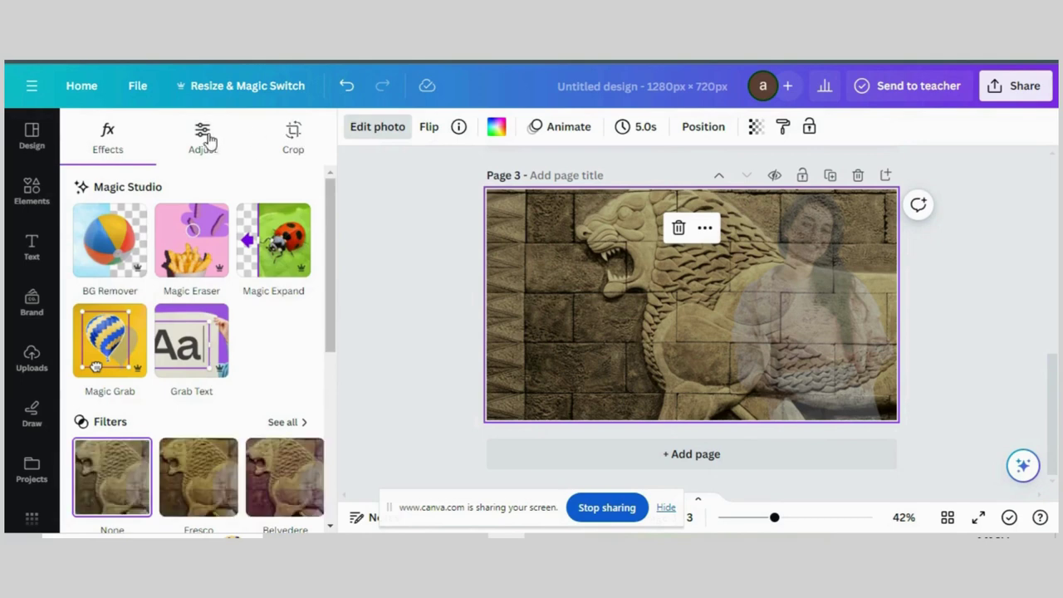
click(204, 136)
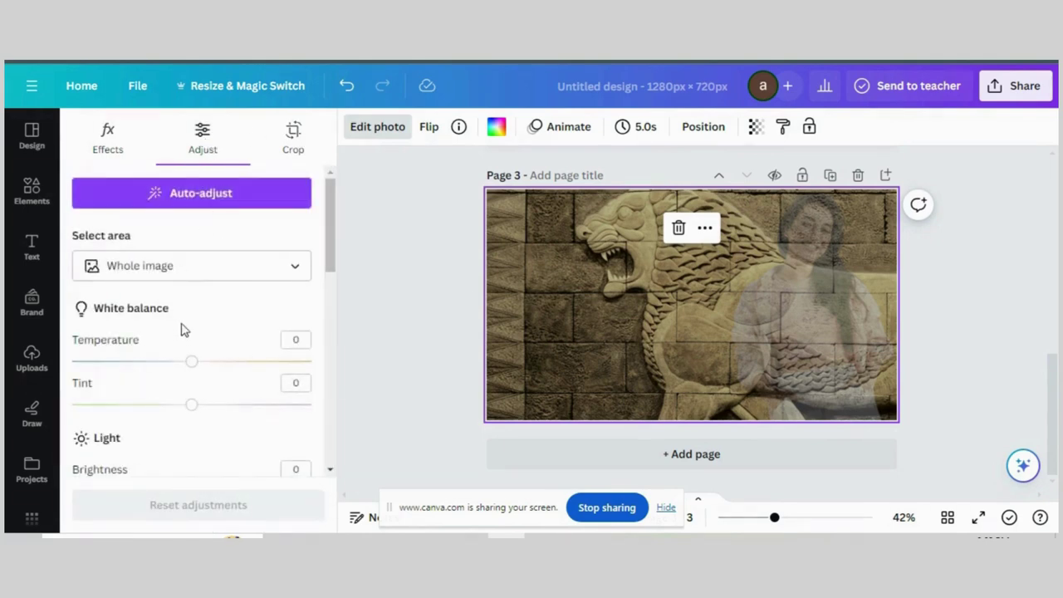
scroll(171, 327, down, 2)
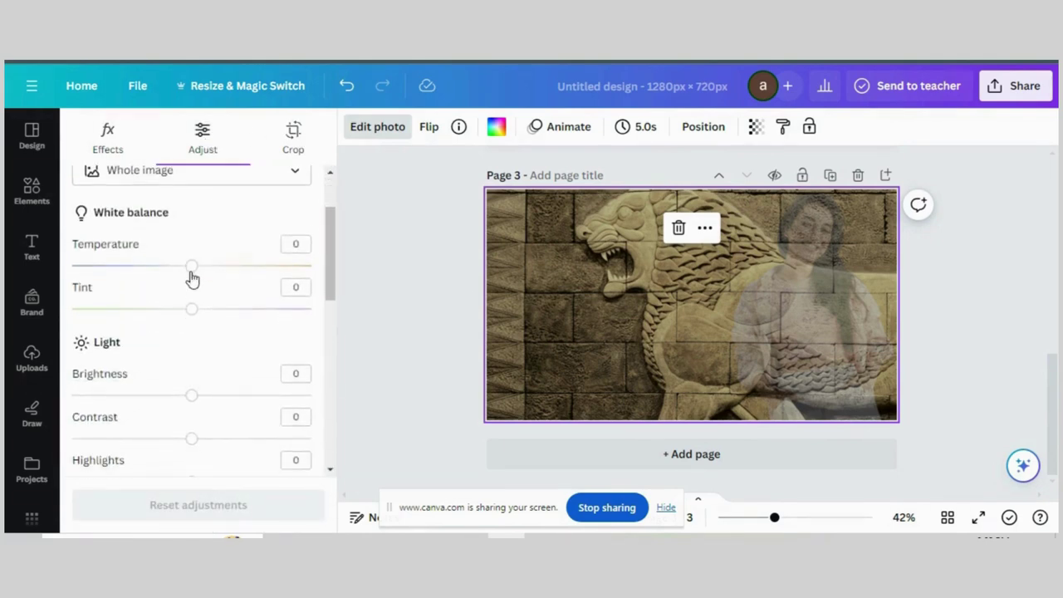
drag(191, 266, 226, 252)
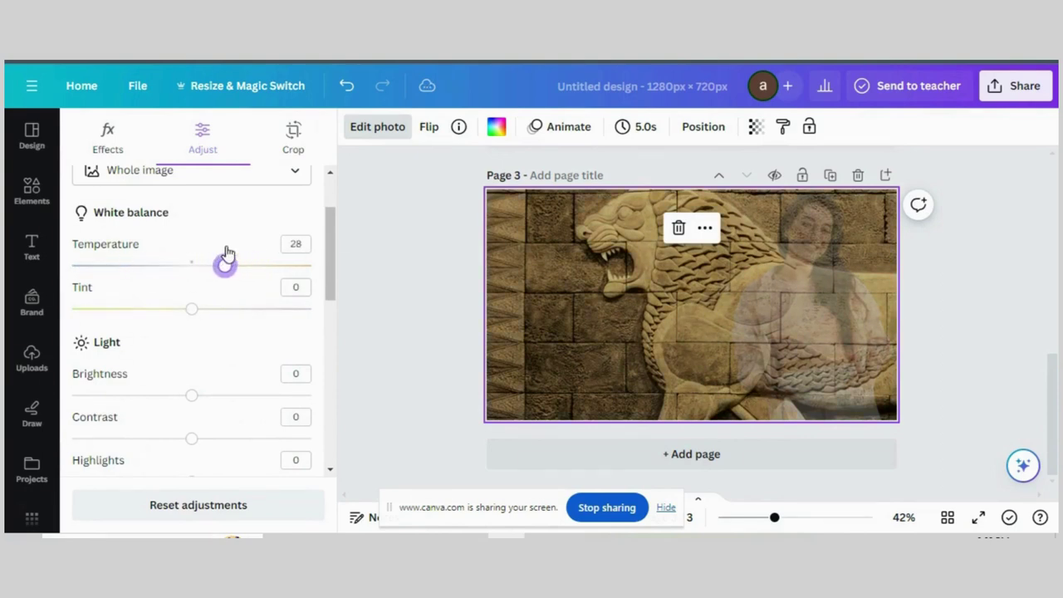
mouse_move(192, 312)
mouse_down()
mouse_move(257, 311)
mouse_move(55, 326)
mouse_move(195, 313)
mouse_up()
drag(191, 395, 239, 401)
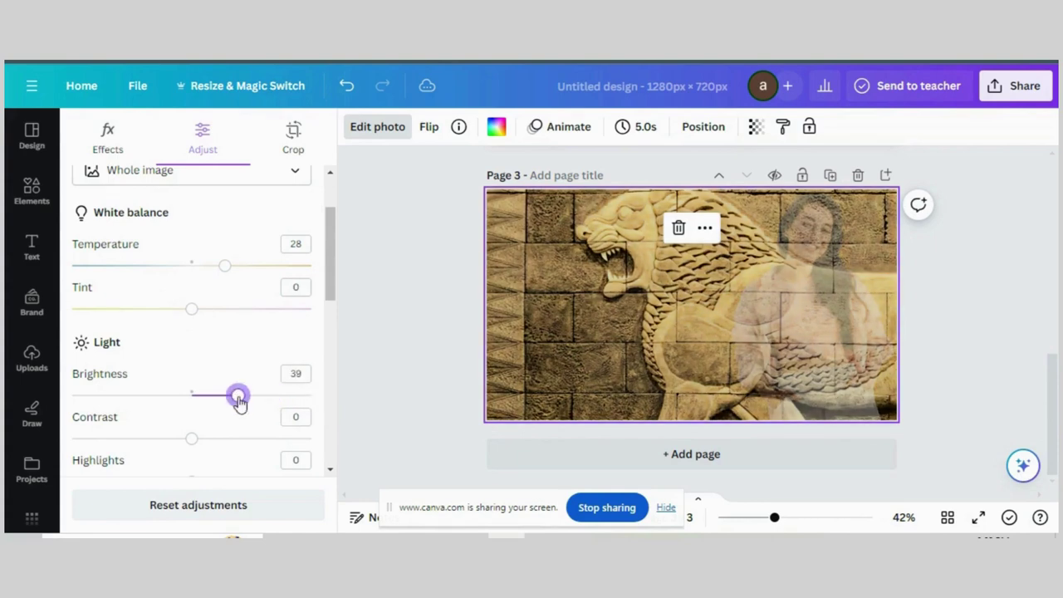
drag(191, 438, 218, 447)
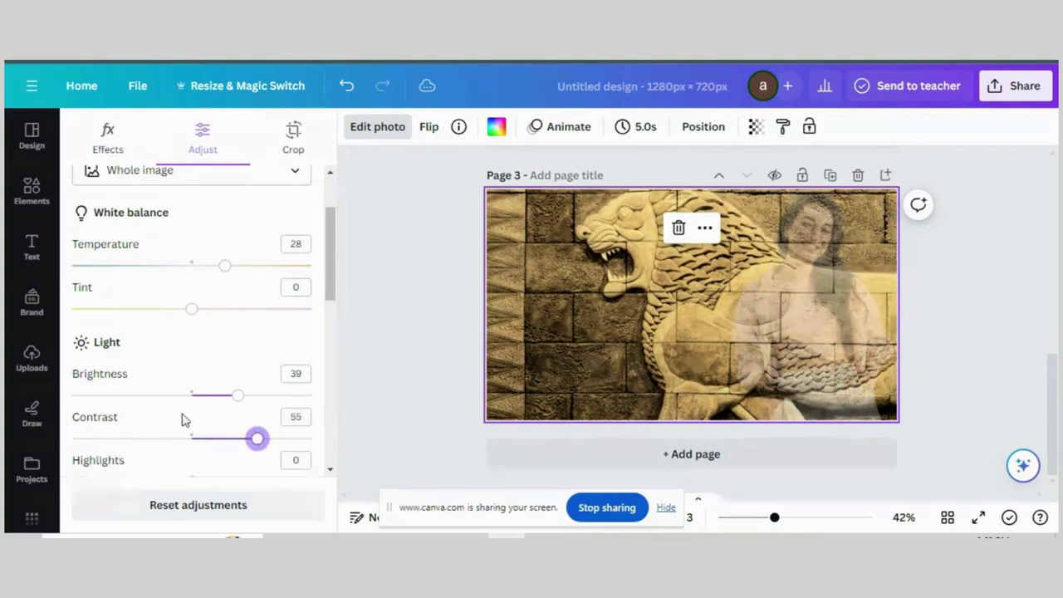
- Set the background image's highlights to -19, shadows -48, whites -31, blacks 23, vibrance -28 and saturation 69, and close the adjustments
scroll(186, 413, down, 2)
drag(191, 317, 297, 360)
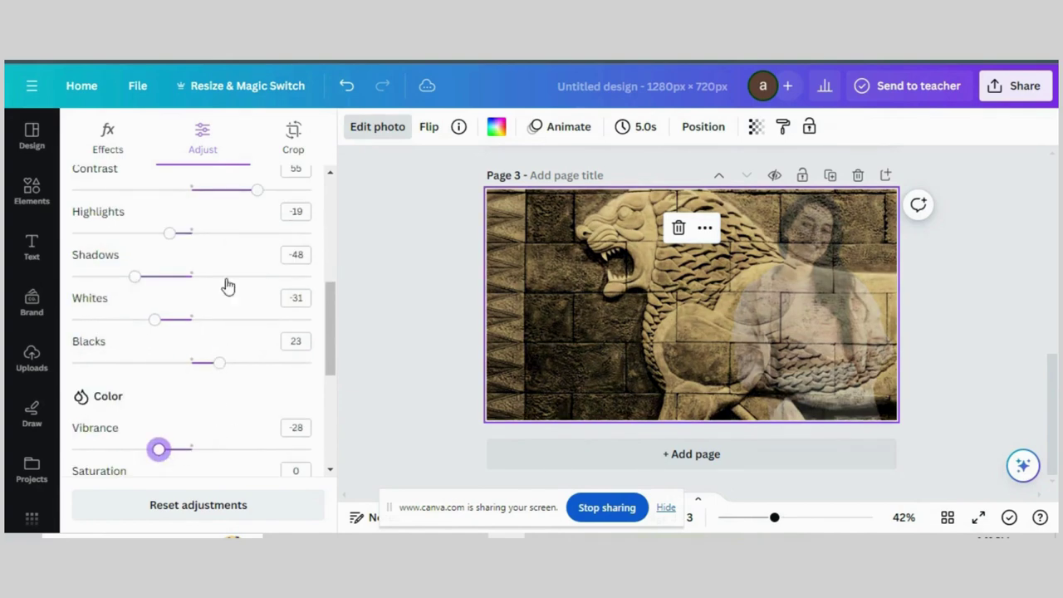
drag(331, 334, 325, 371)
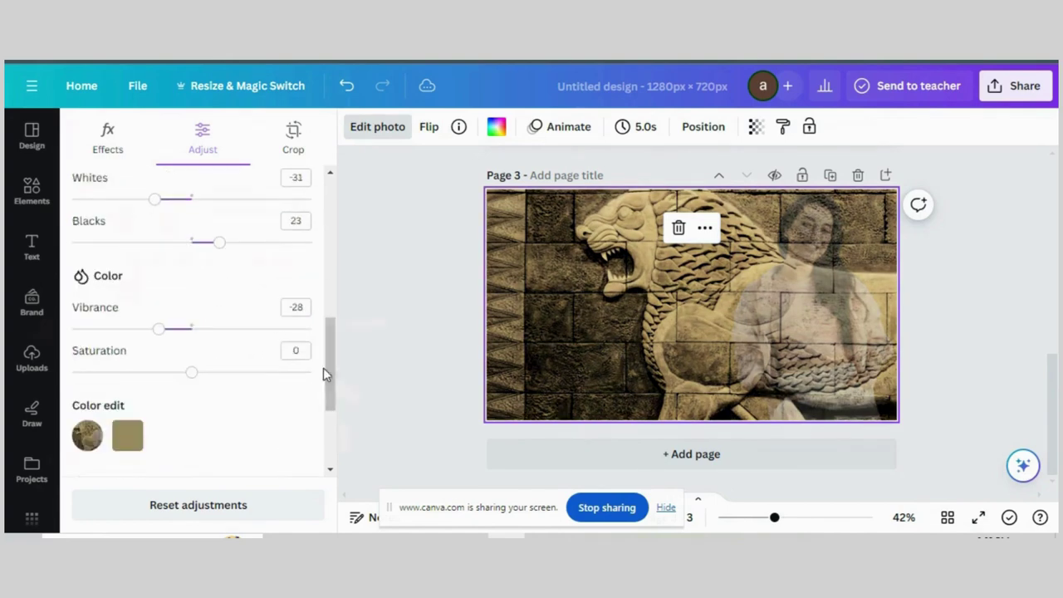
click(192, 372)
mouse_move(174, 378)
mouse_down()
mouse_move(141, 373)
mouse_move(192, 373)
mouse_up()
drag(299, 376, 273, 373)
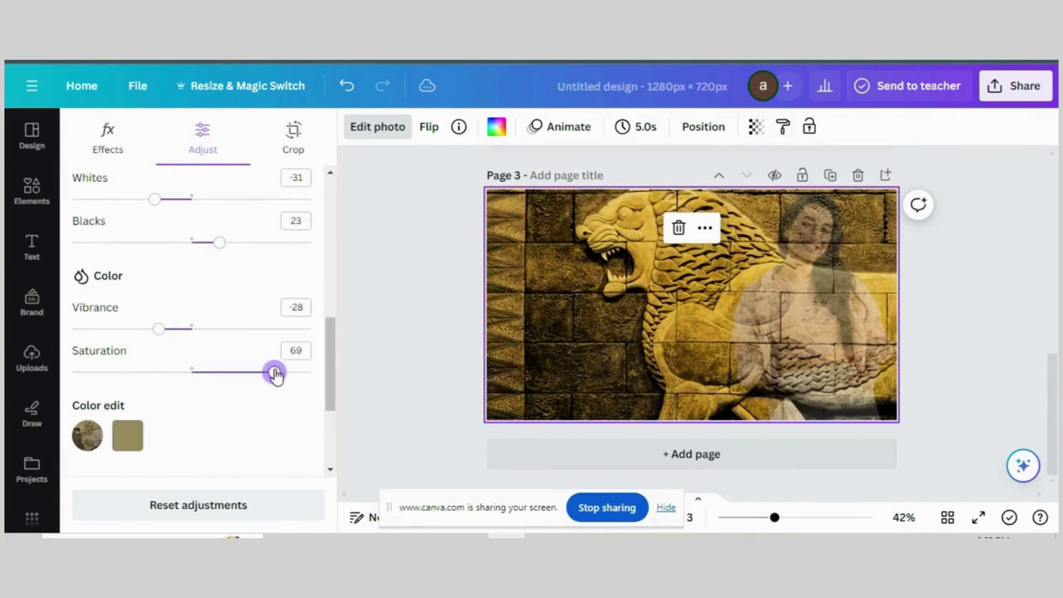
key(Escape)
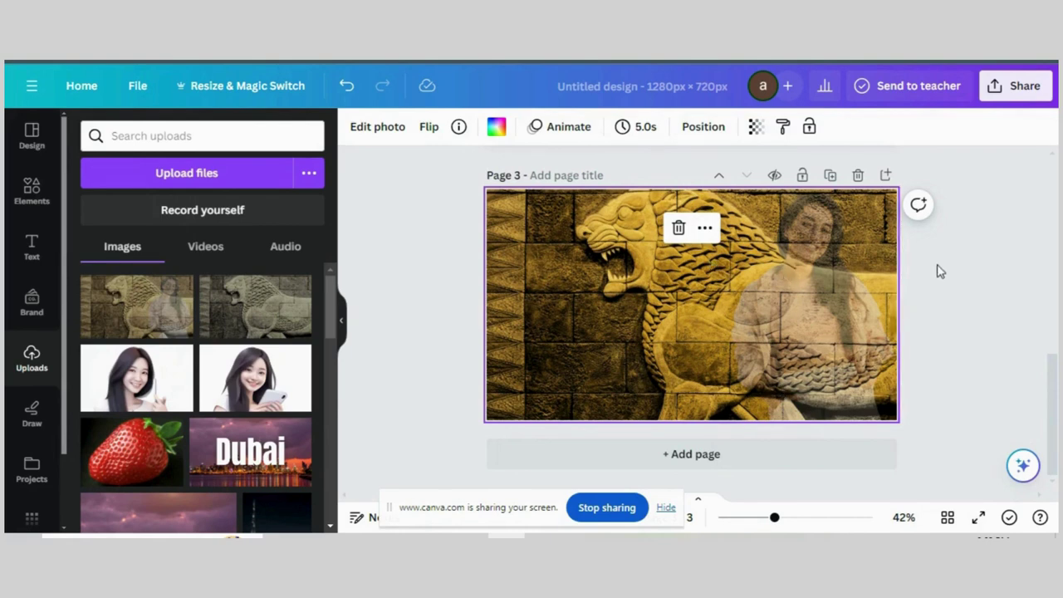
scroll(936, 269, up, 2)
scroll(938, 270, up, 5)
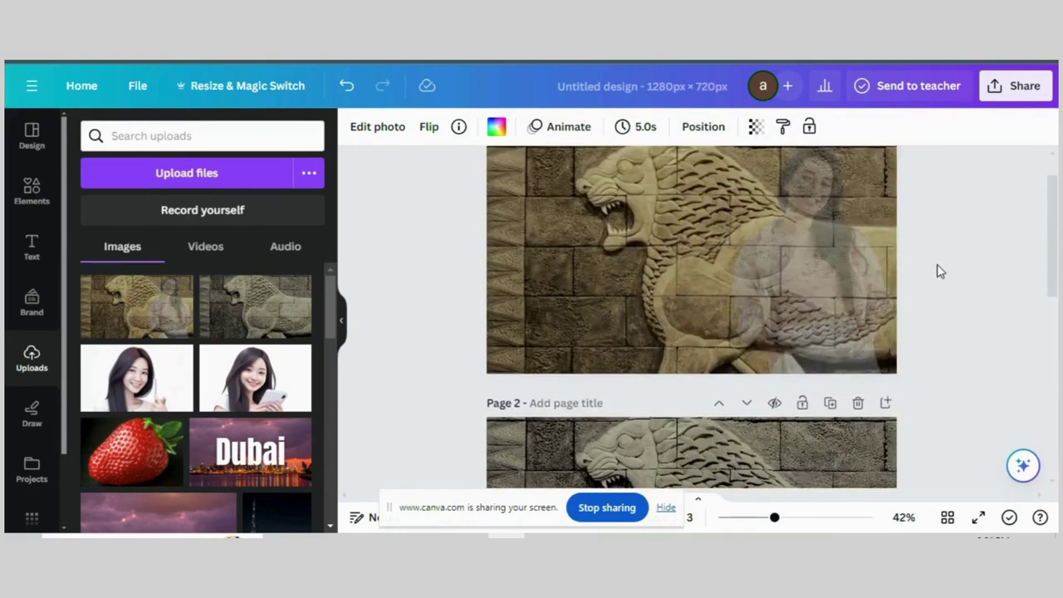
scroll(939, 271, down, 5)
scroll(939, 271, down, 4)
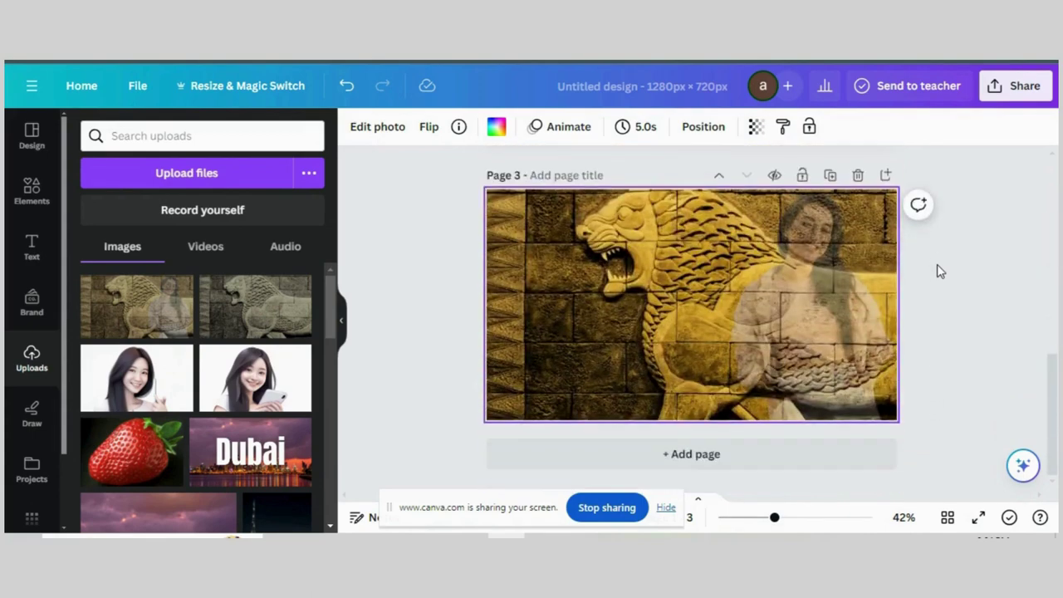